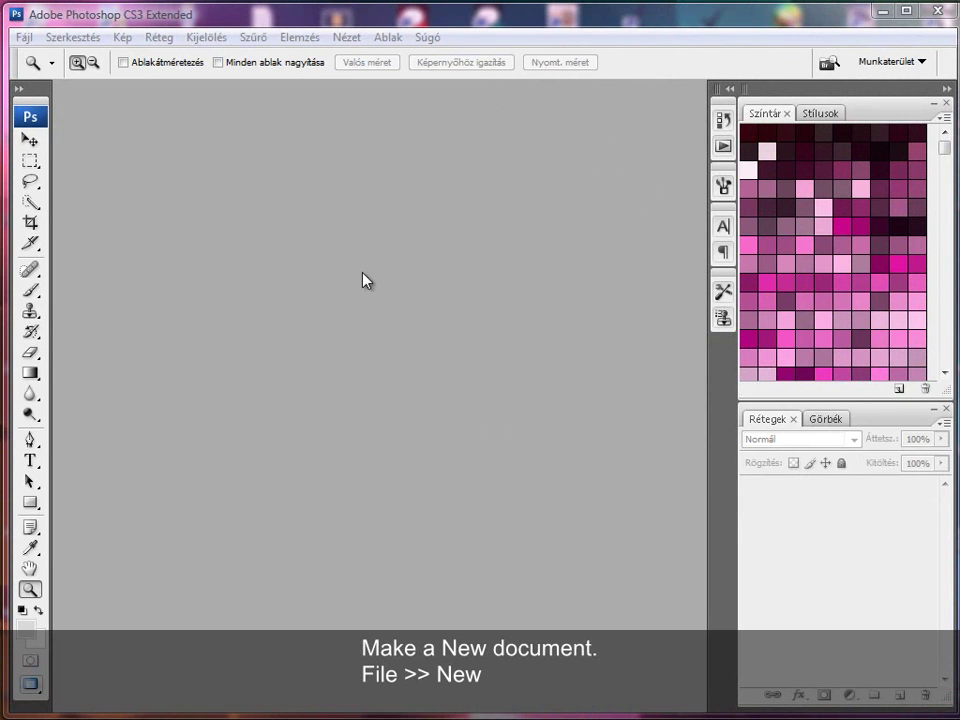
- Create a white grayscale International Paper B4 document named Tone_30_40L at 600 ppi
left_click(25, 40)
left_click(40, 57)
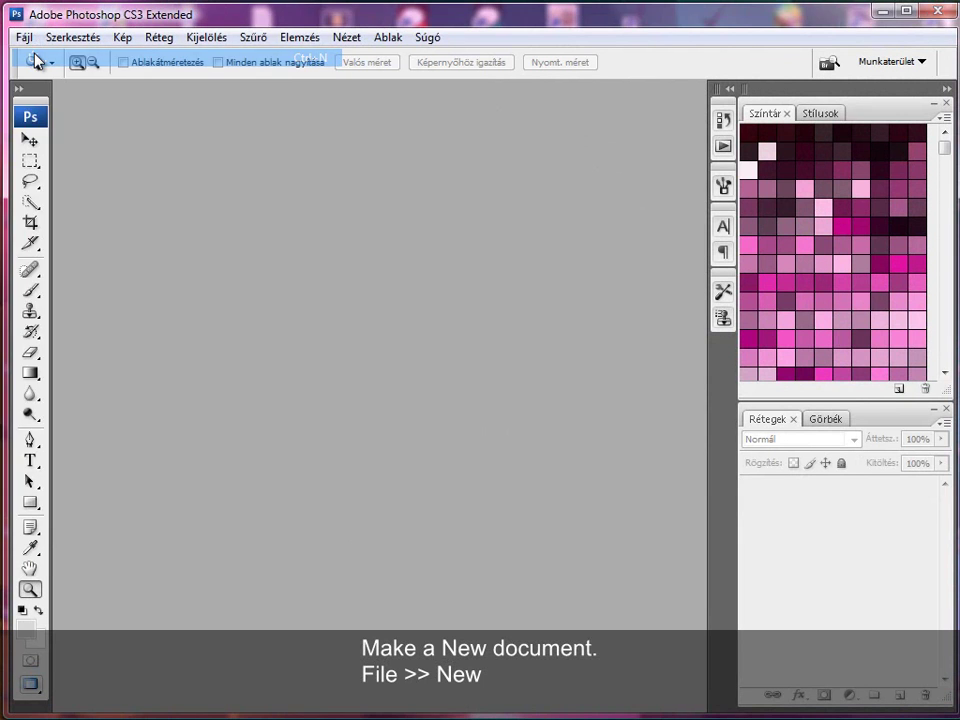
type("Tone_")
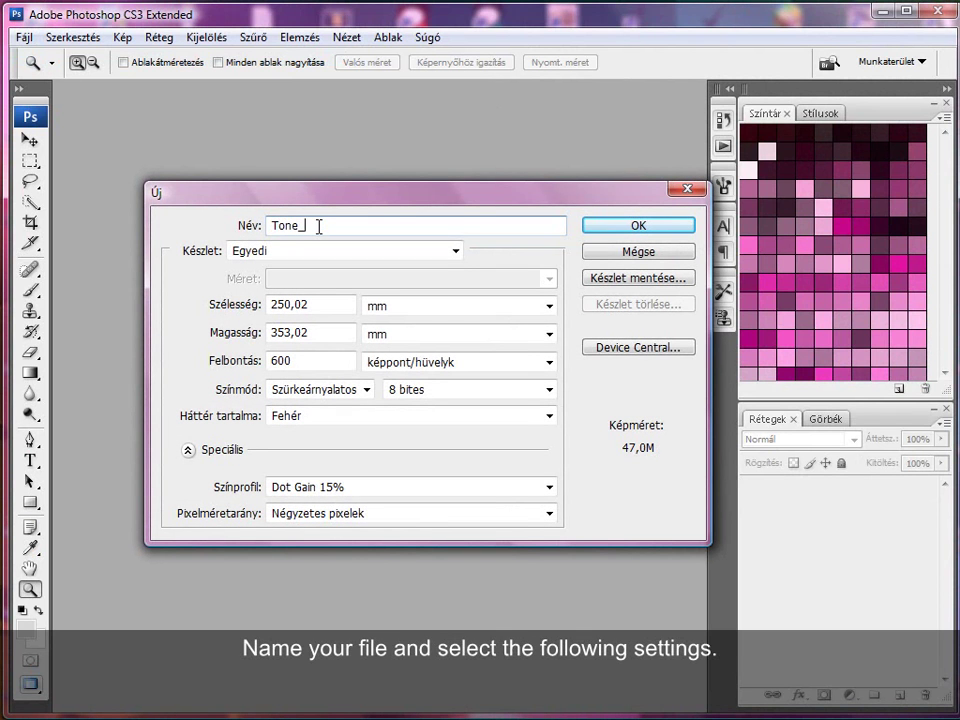
type("30")
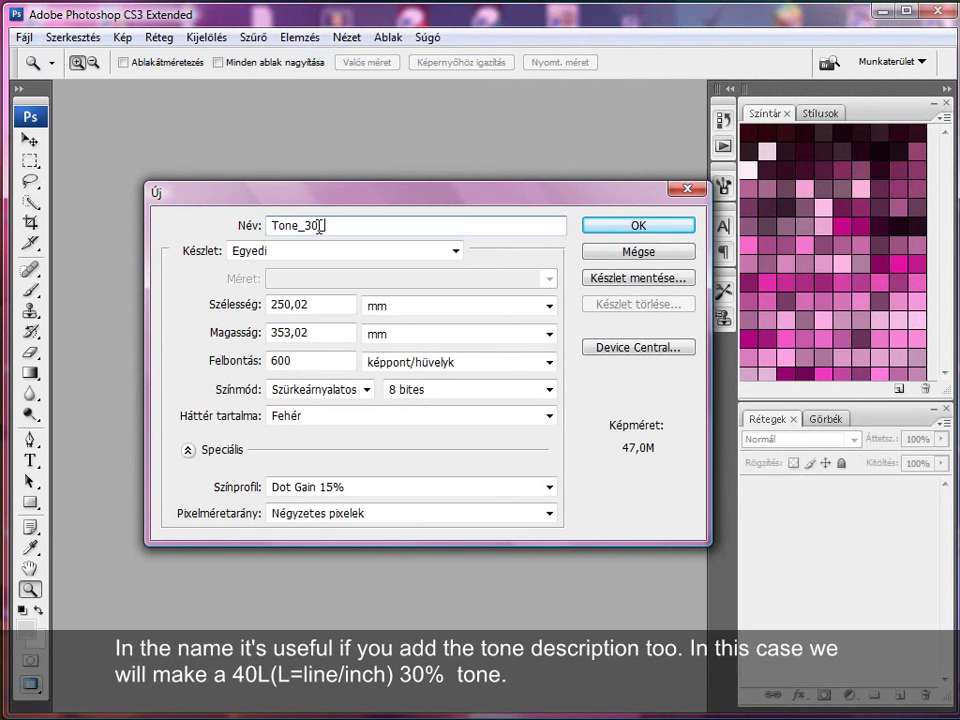
type("_40L")
left_click(455, 251)
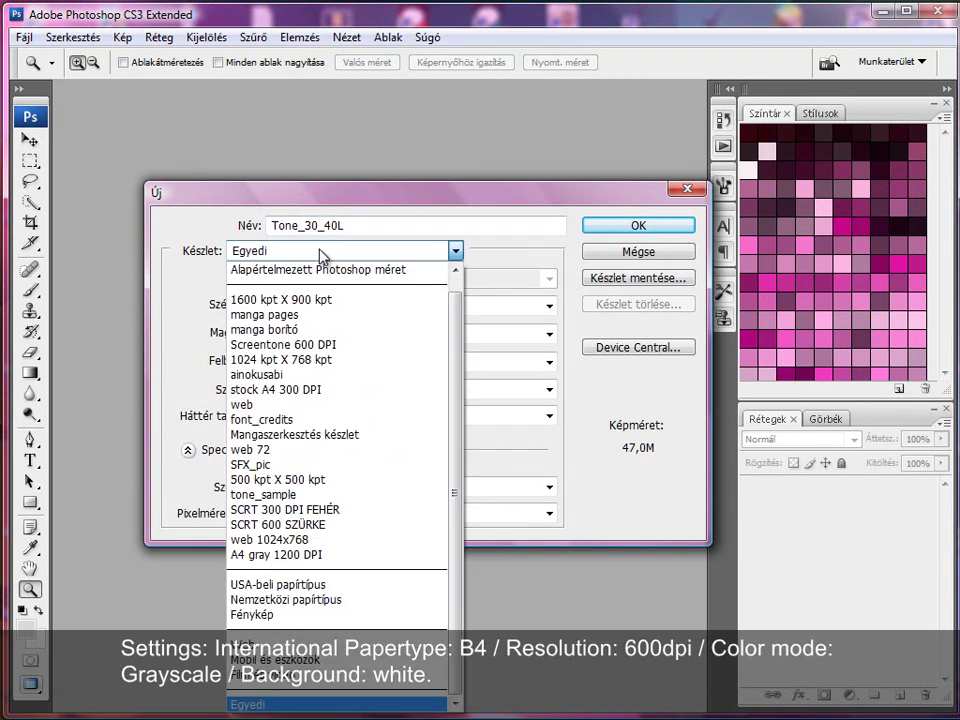
left_click(308, 600)
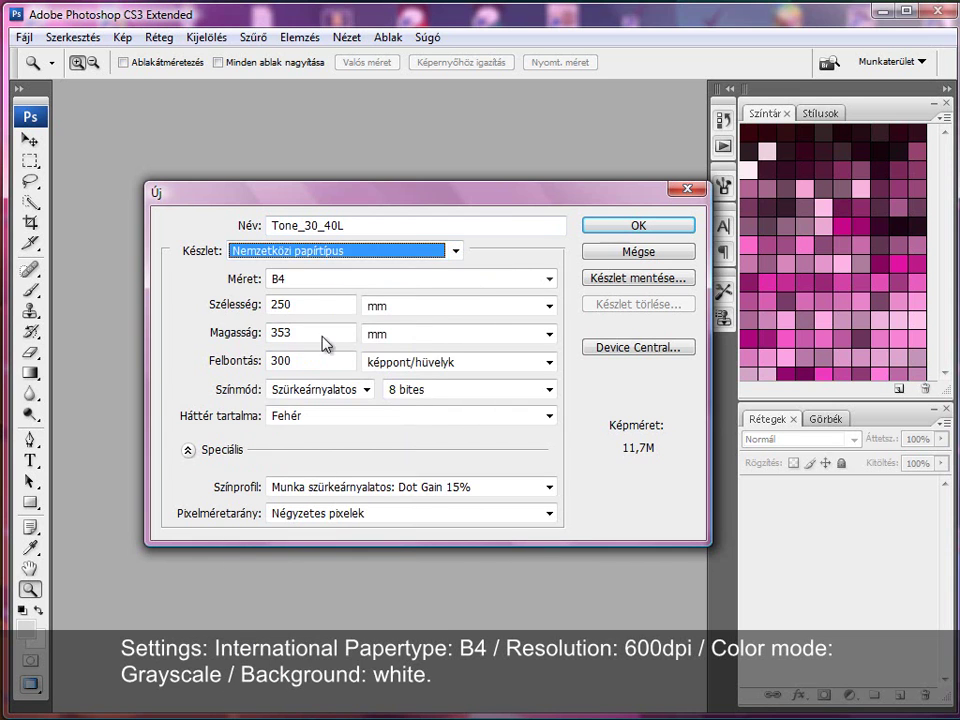
left_click(321, 280)
left_click(310, 389)
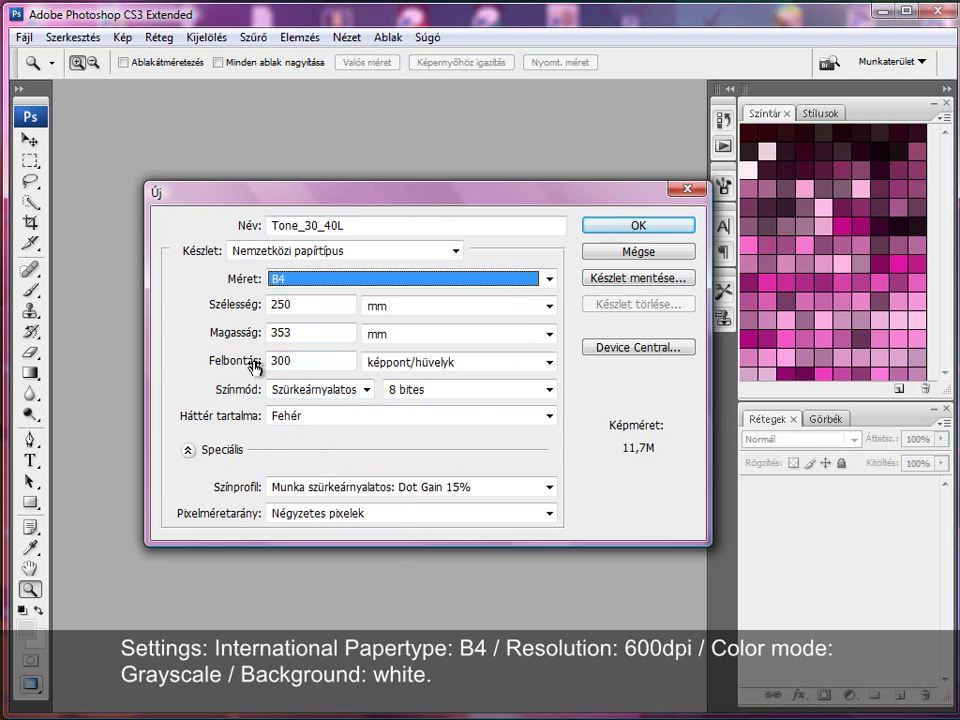
left_click_drag(270, 360, 275, 360)
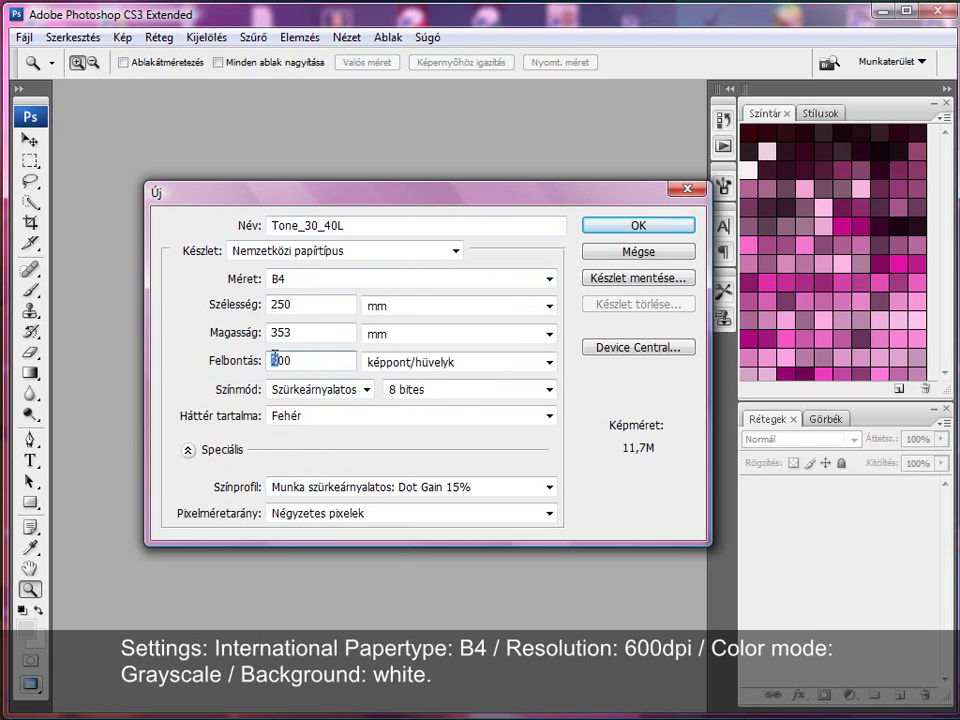
type("6")
left_click(335, 390)
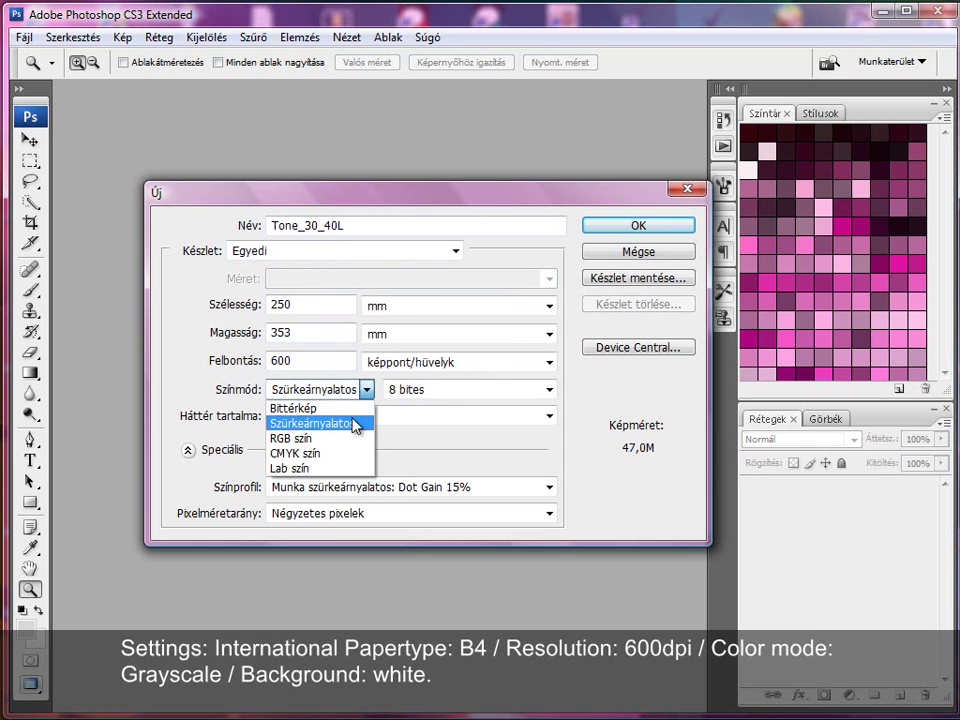
left_click(355, 424)
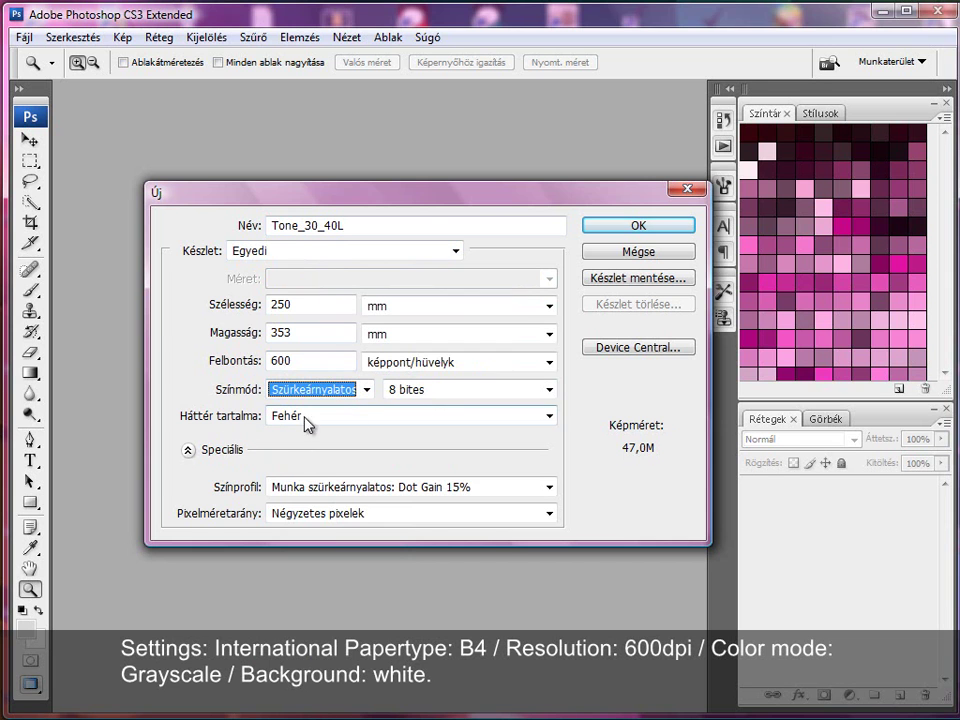
left_click(638, 228)
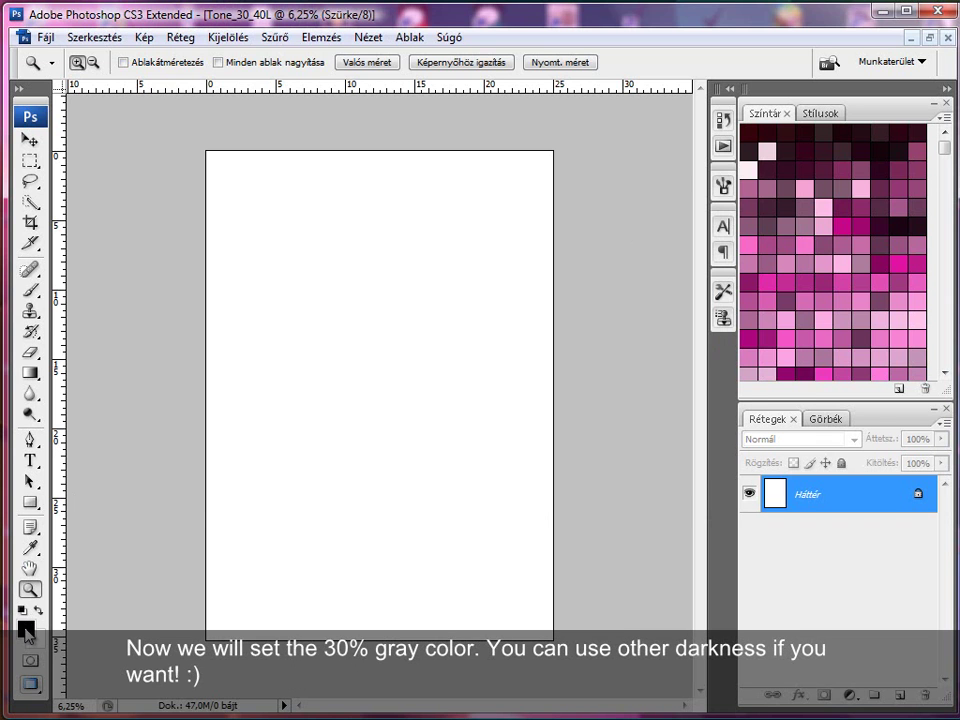
- Set the foreground colour to a 30% grey with brightness 70
left_click(25, 628)
left_click(555, 378)
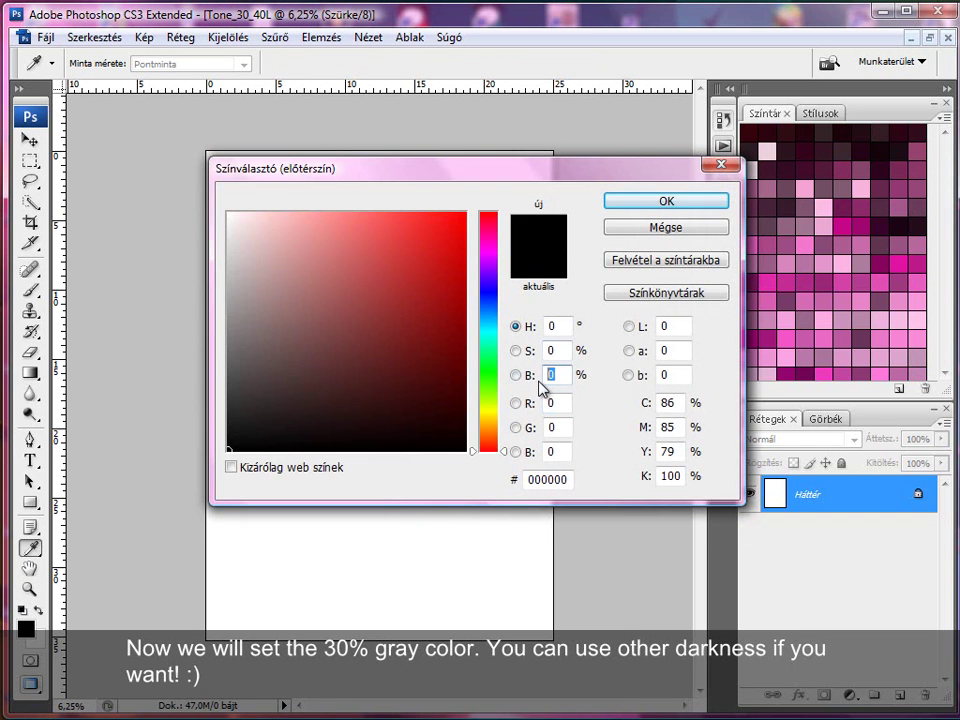
type("70")
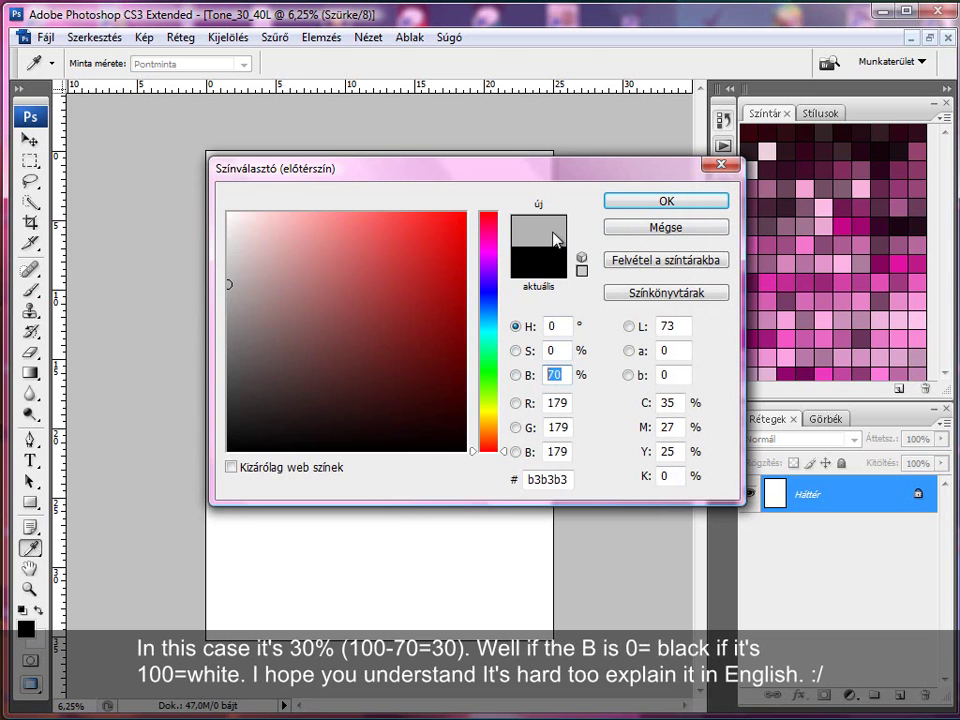
left_click(690, 200)
key("z")
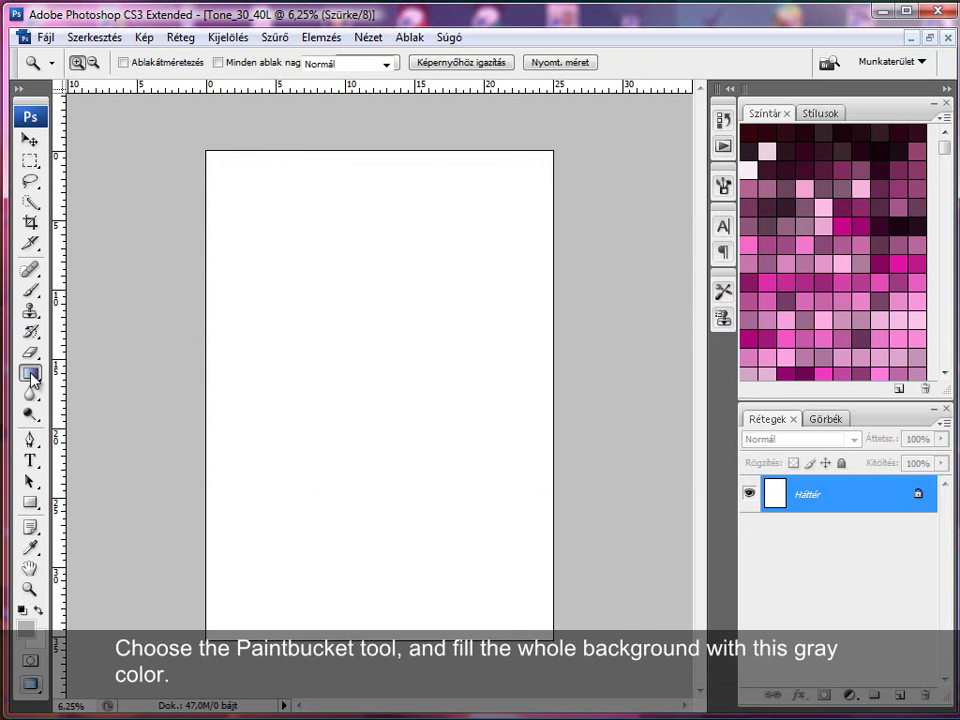
- Fill the whole canvas with the grey using the Paint Bucket
left_click(31, 378)
left_click(79, 392)
left_click(378, 327)
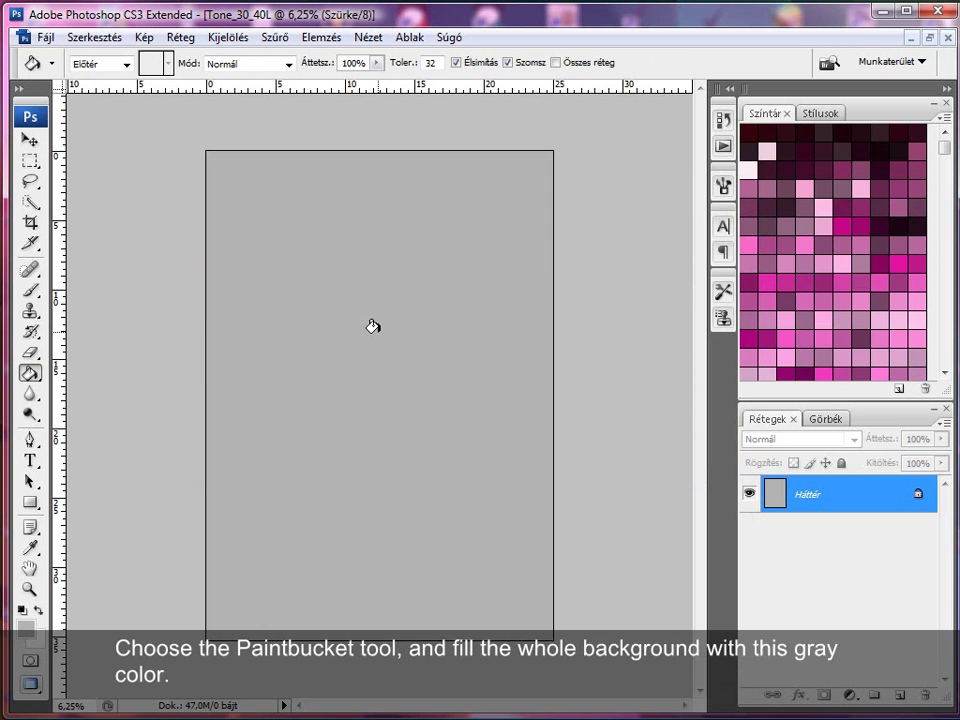
left_click(143, 37)
mouse_move(170, 58)
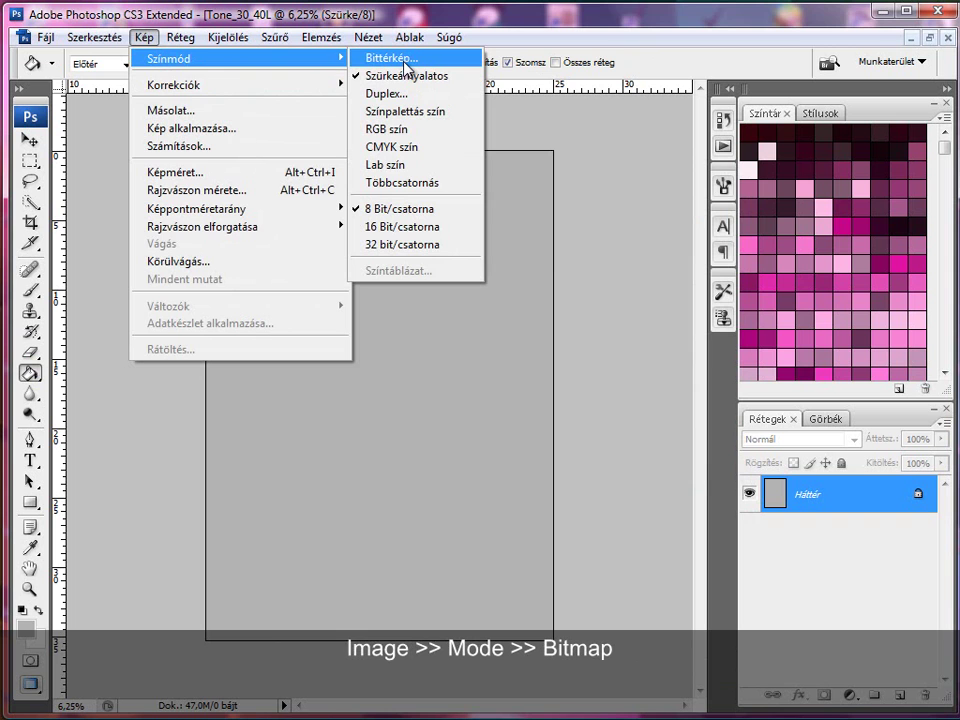
- Convert the grey canvas to a 600 ppi bitmap with a 40 lpi, 45° round halftone
left_click(404, 62)
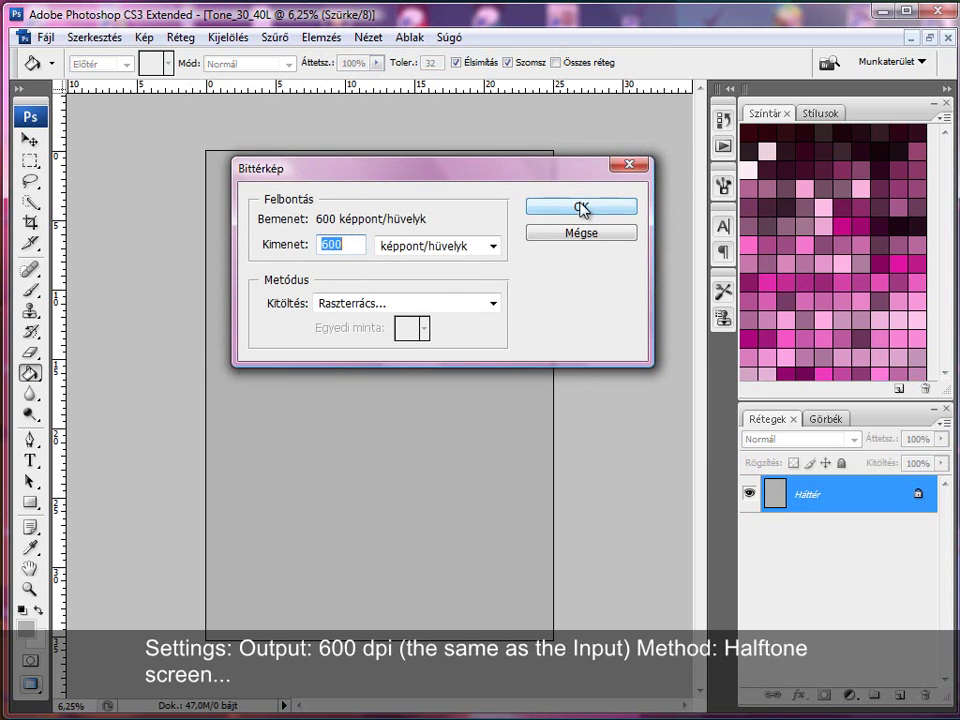
left_click(494, 304)
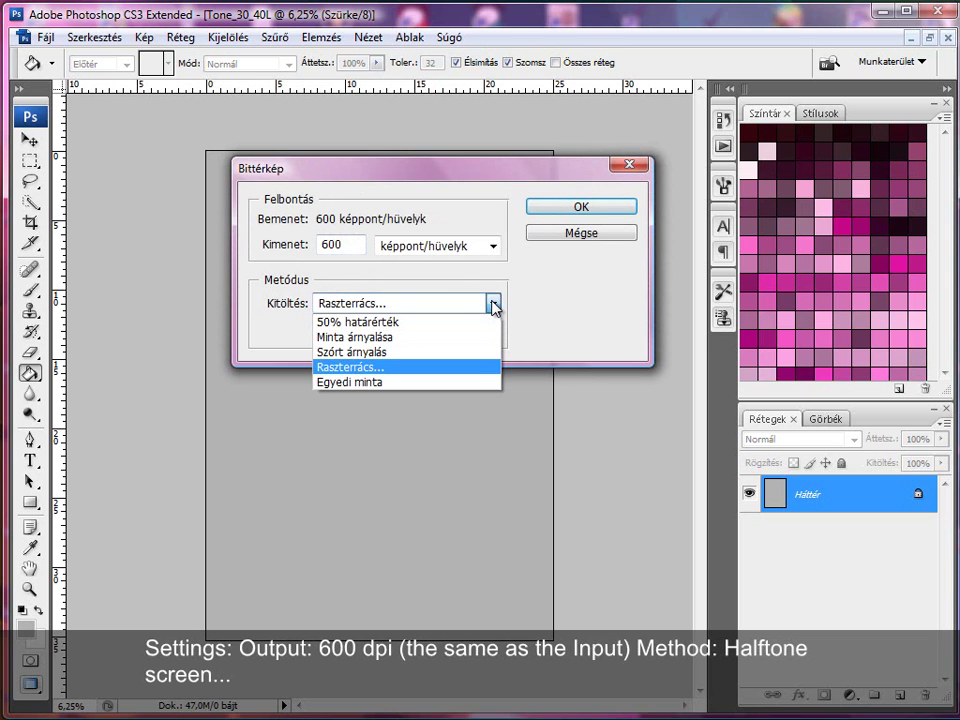
left_click(476, 366)
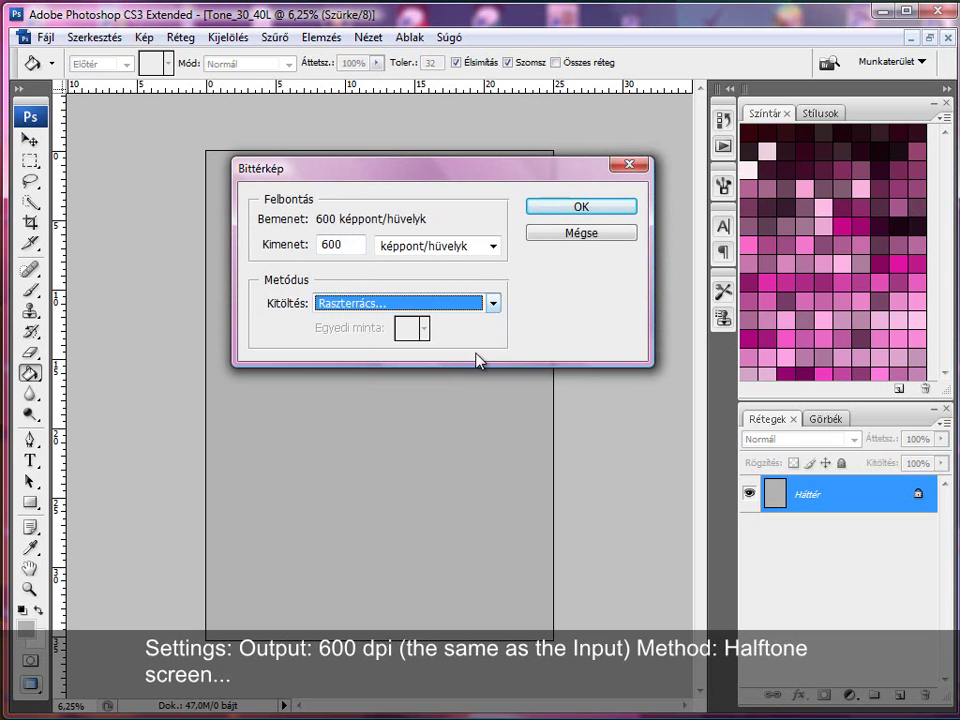
left_click(594, 209)
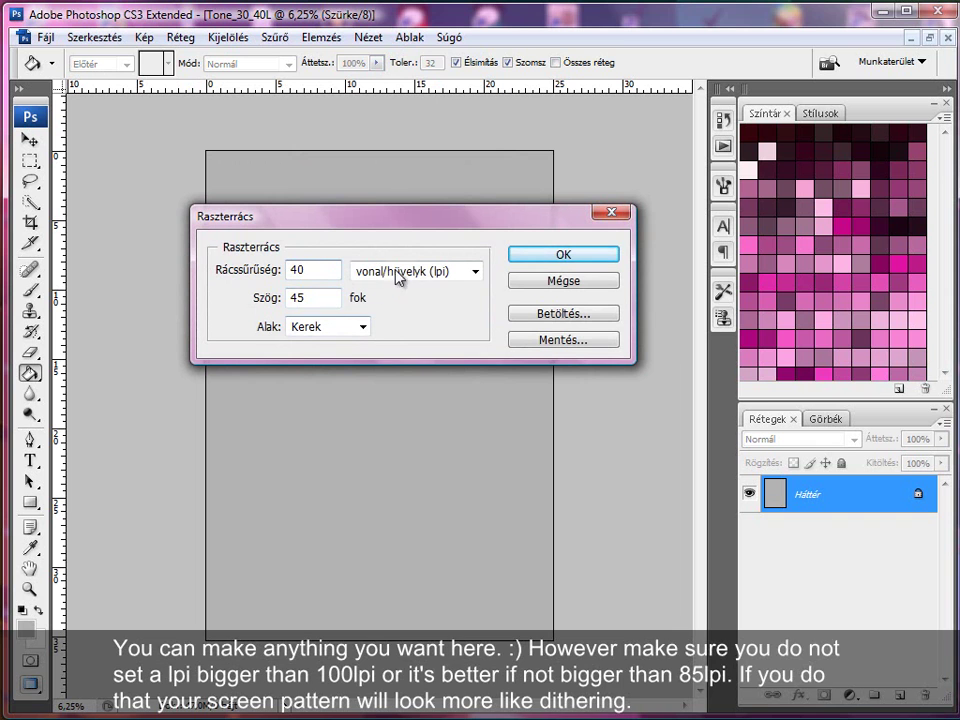
left_click(560, 255)
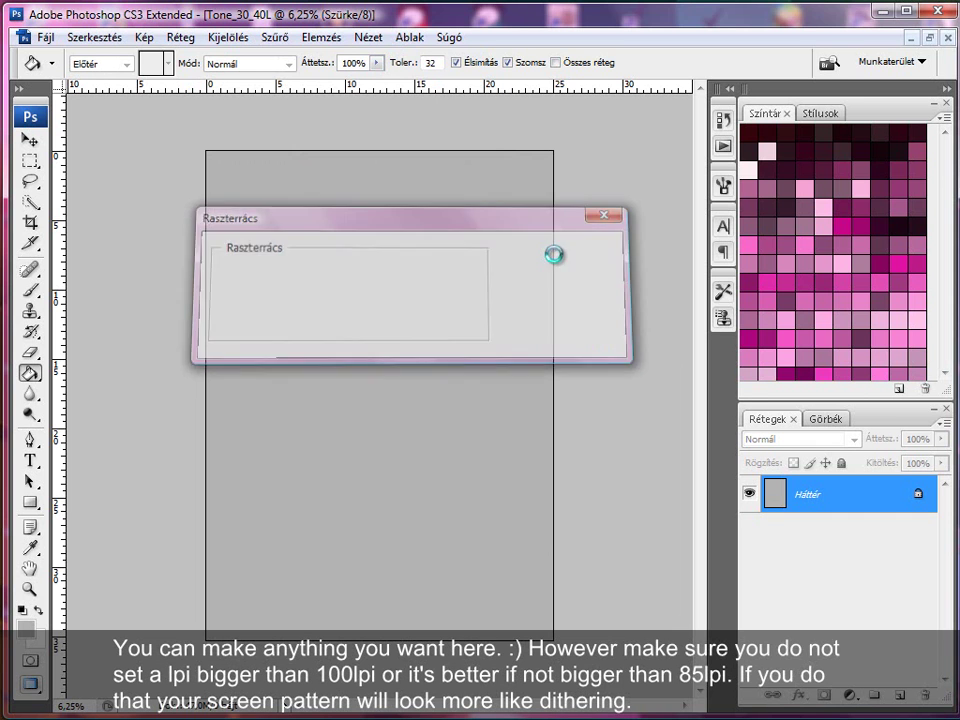
- Zoom in to inspect the halftone dots, then fit the page back on screen
left_click(30, 589)
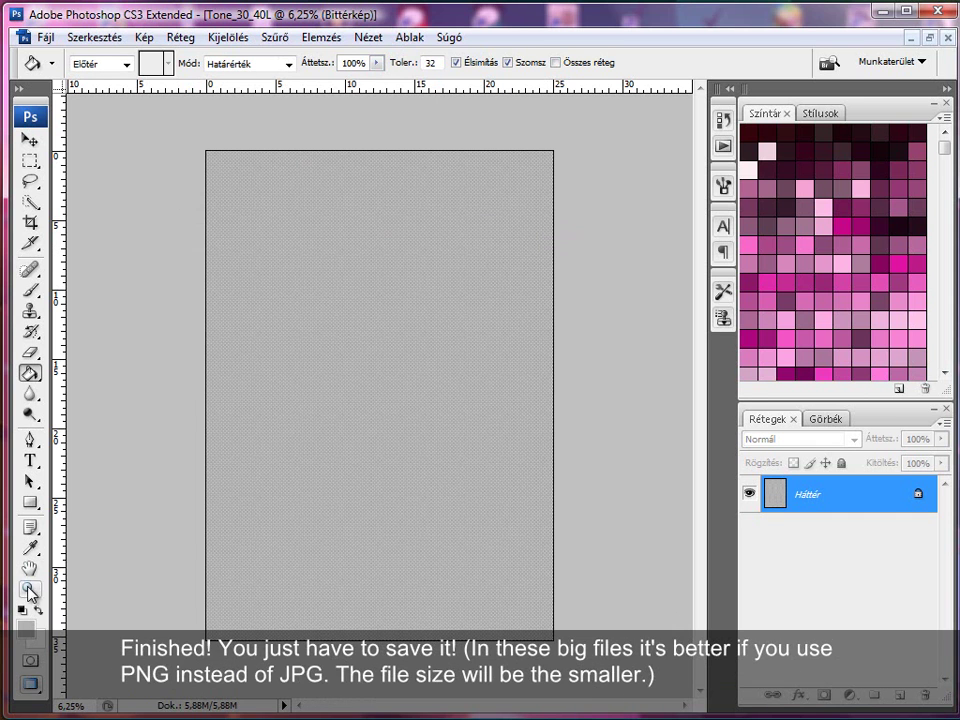
left_click_drag(249, 376, 345, 465)
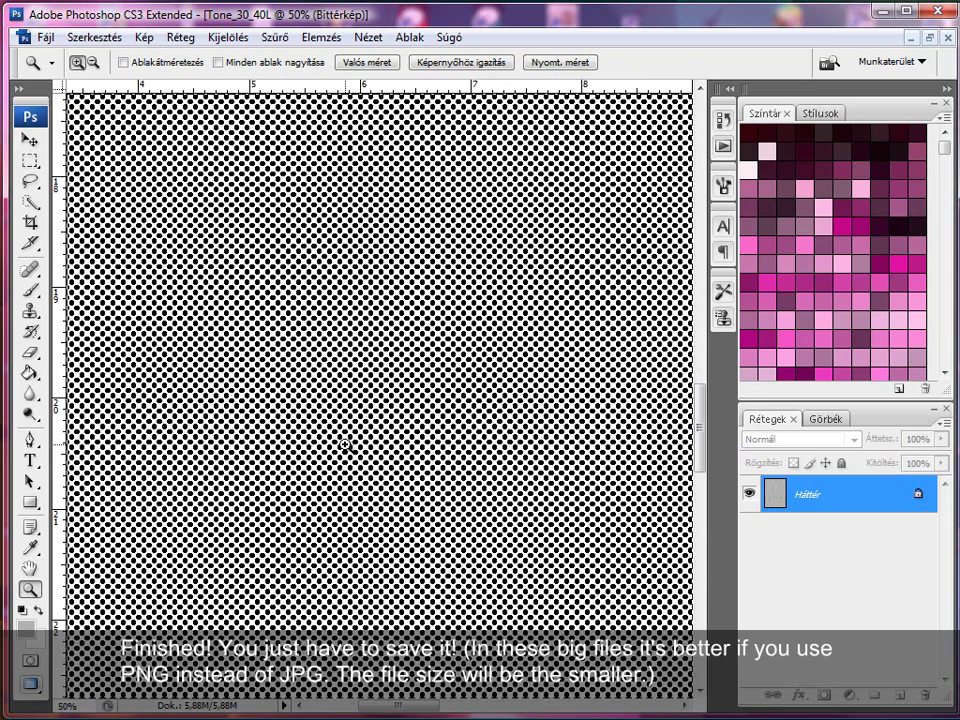
left_click(344, 443)
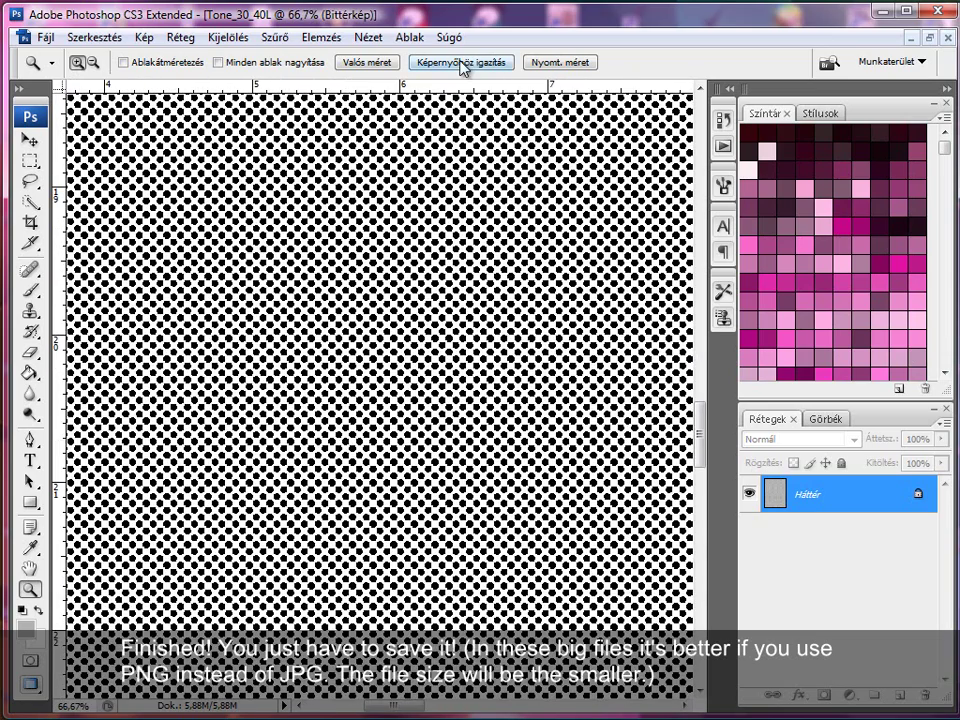
left_click(462, 63)
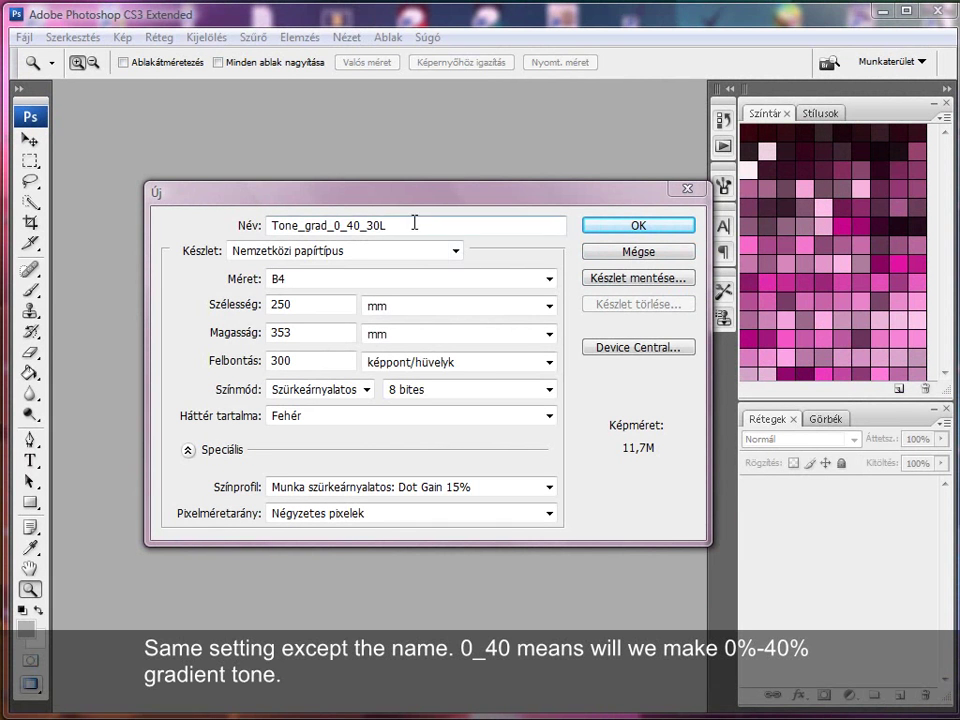
- Create Tone_grad_0_40_30L with the resolution raised from 300 to 600 ppi
left_click_drag(414, 223, 261, 236)
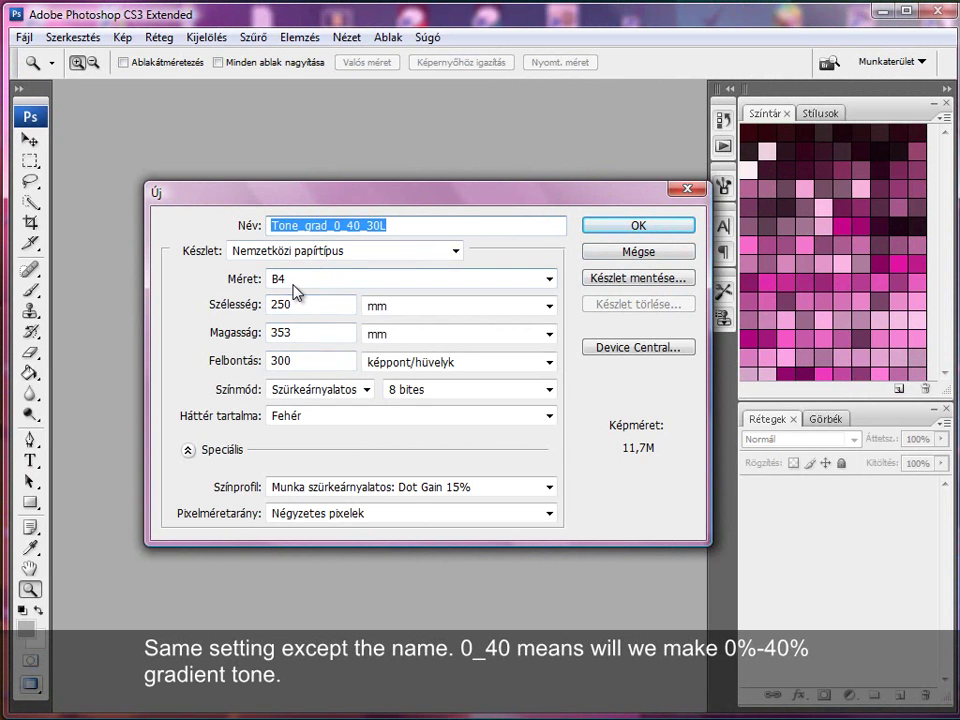
left_click(270, 362)
type("6")
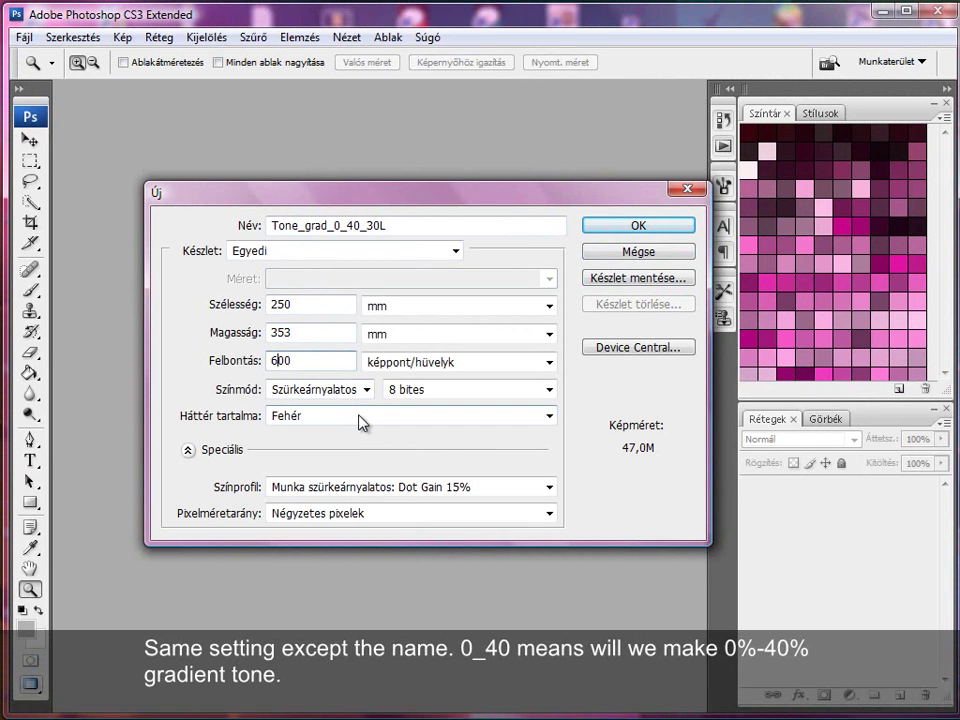
left_click(608, 228)
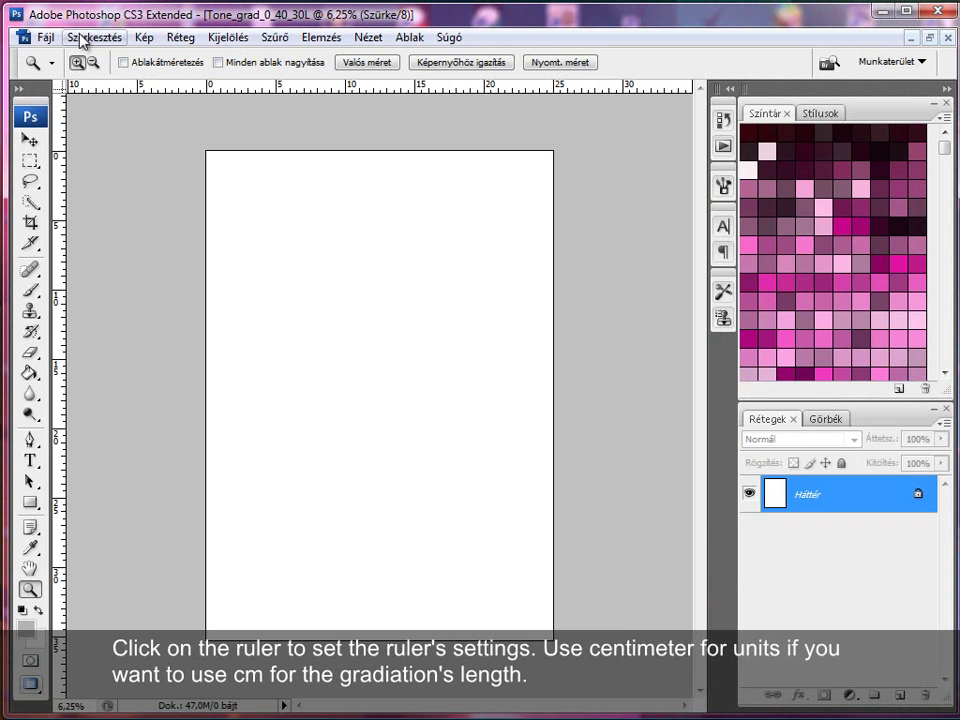
- Set ruler units to centimetres and confirm rulers are shown
double_click(210, 90)
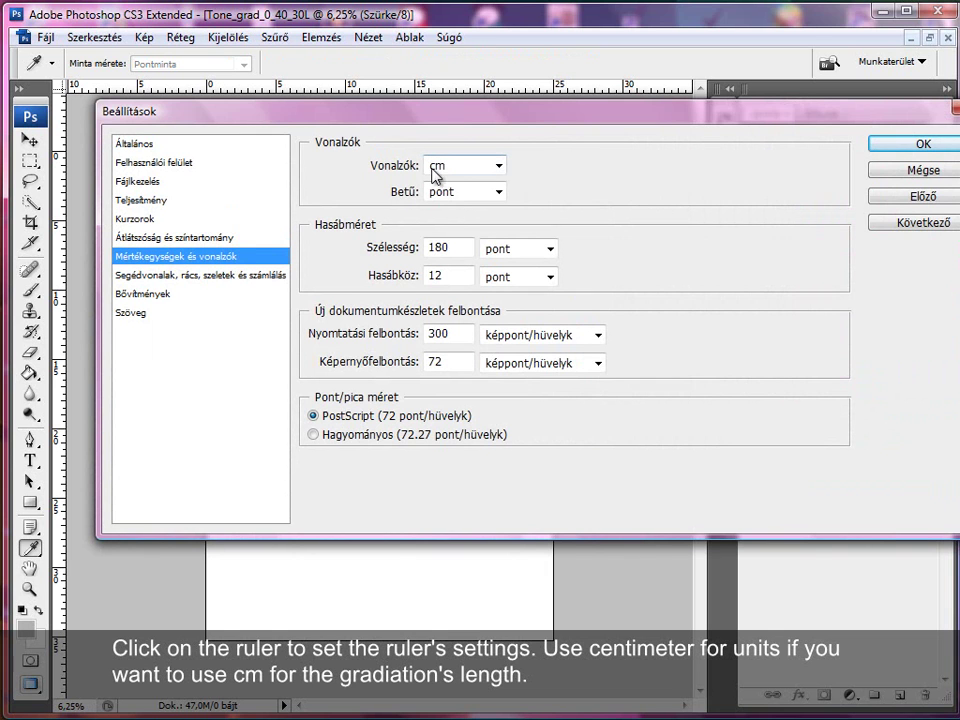
left_click(917, 143)
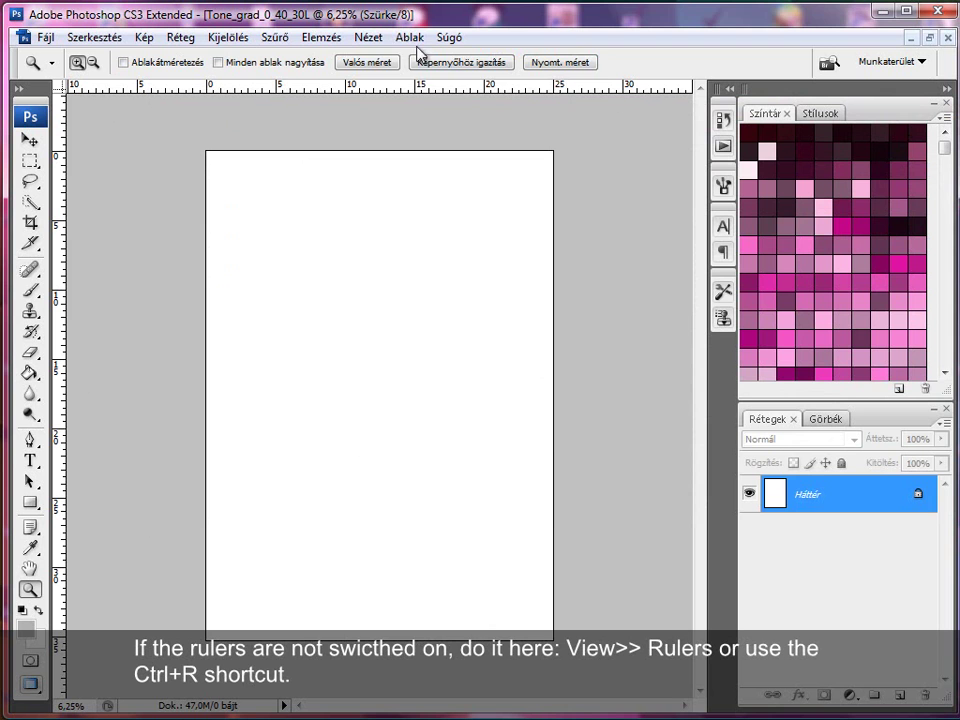
left_click(368, 37)
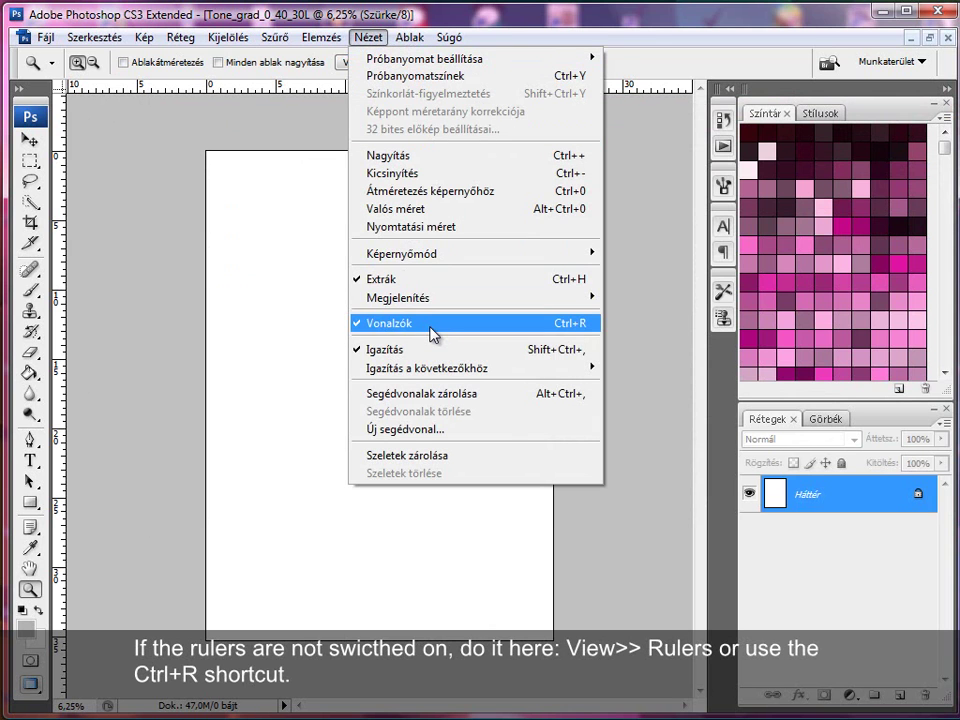
left_click(486, 16)
- Set the foreground colour to a 40% grey, brightness 60 (999999)
key("g")
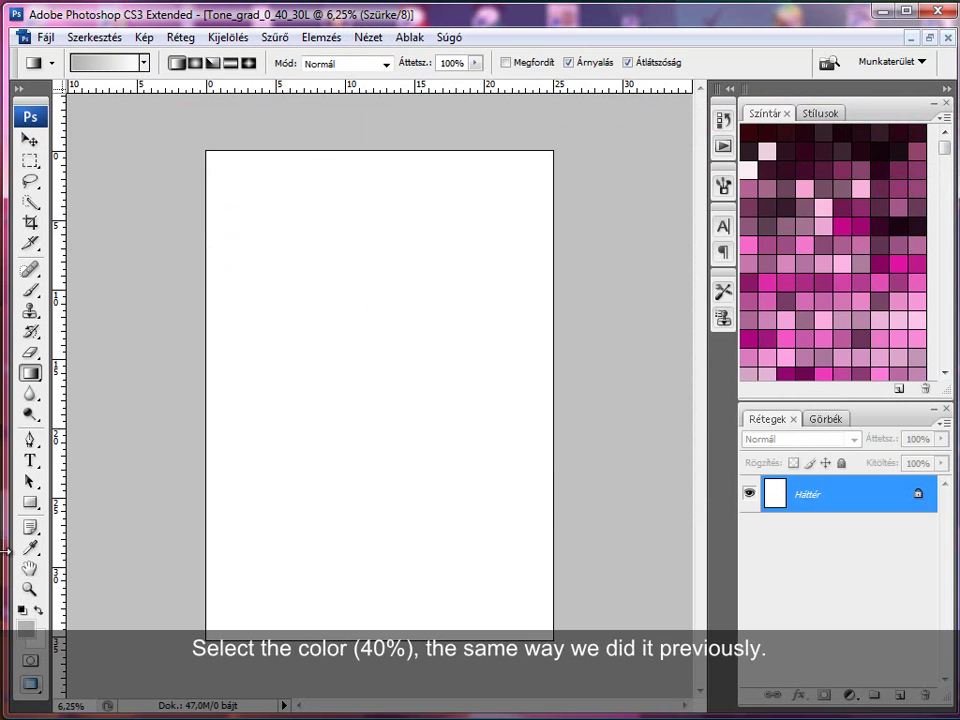
left_click(30, 547)
left_click(22, 610)
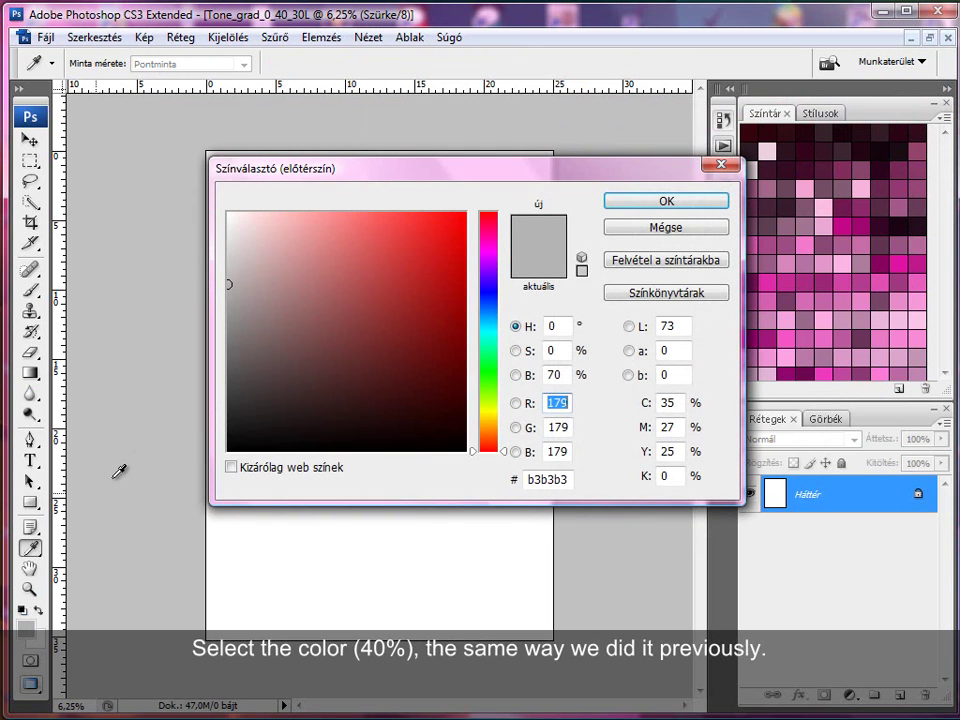
left_click(548, 375)
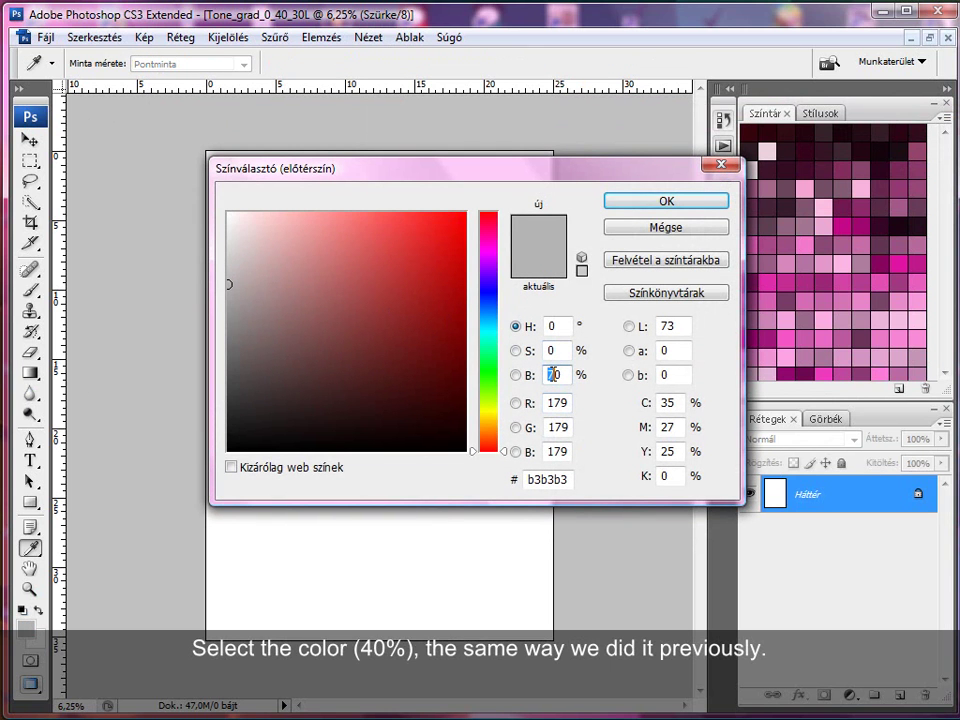
type("60")
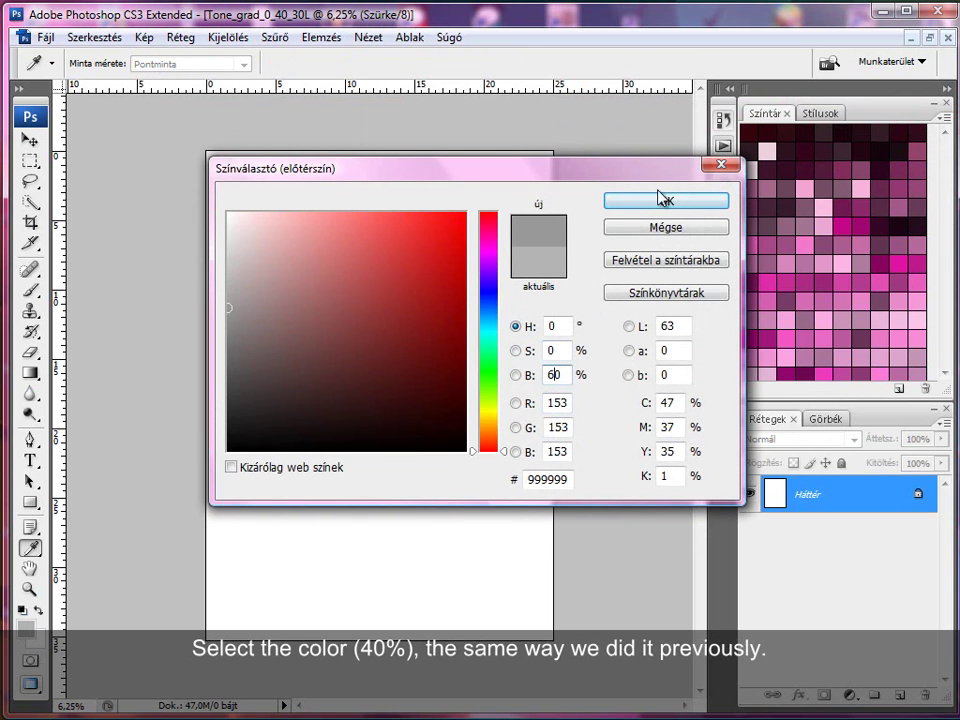
left_click(664, 200)
key("g")
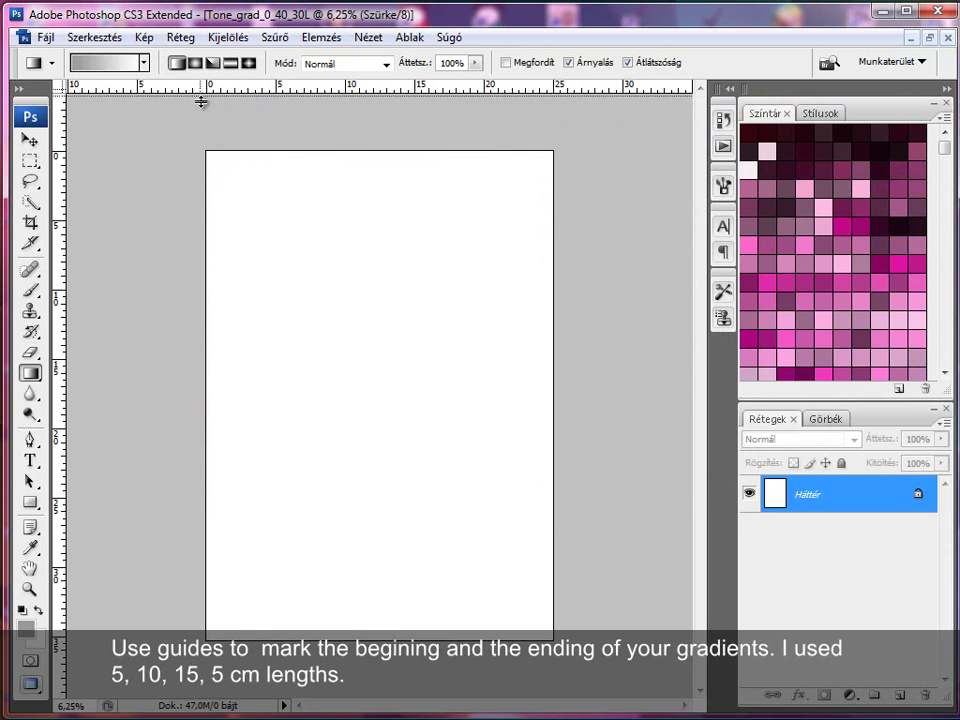
- Drag three horizontal guides from the top ruler to the near-top, mid-page and lower band boundaries
left_click_drag(207, 87, 210, 220)
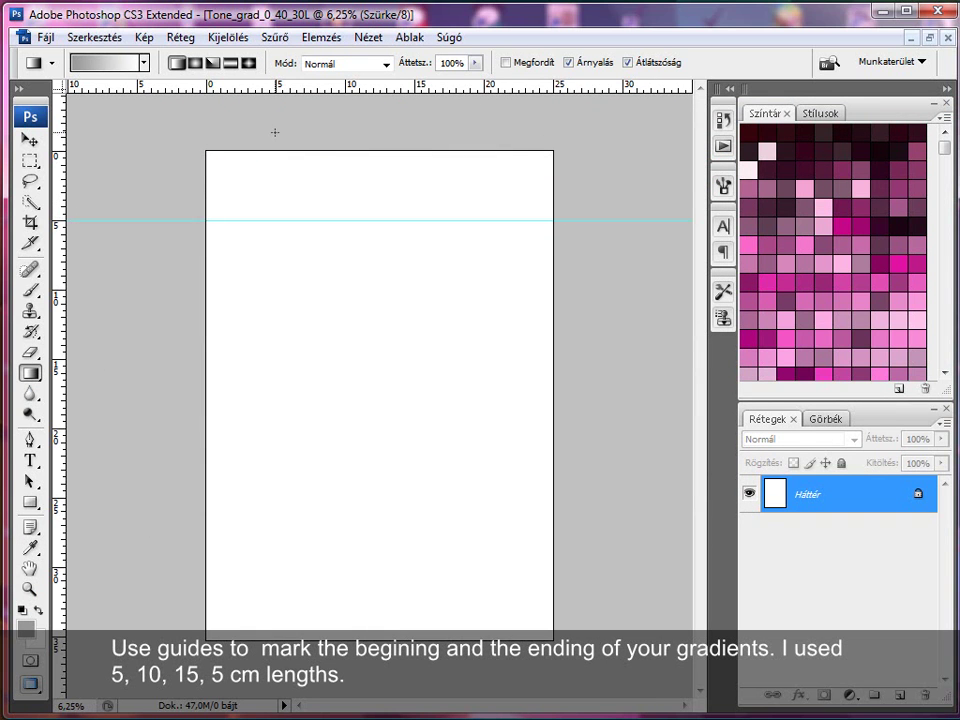
left_click_drag(277, 92, 256, 359)
left_click_drag(325, 93, 290, 567)
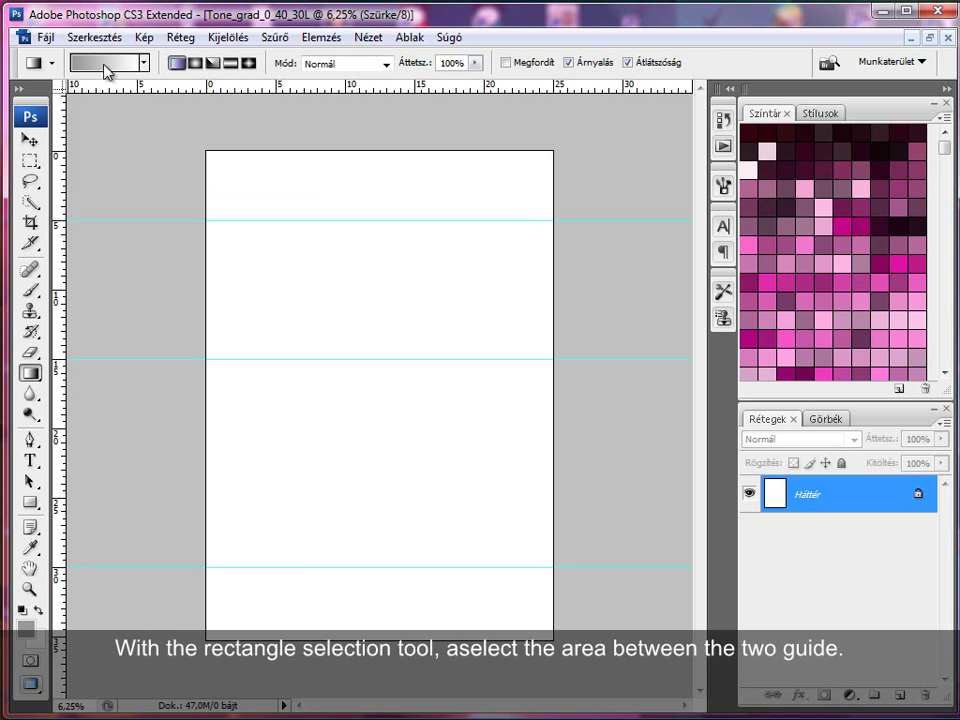
- Select the top band and fill it with a vertical foreground-to-background linear gradient
left_click(31, 160)
mouse_move(182, 132)
left_mouse_down()
mouse_move(566, 197)
mouse_move(581, 220)
left_mouse_up()
left_click(31, 373)
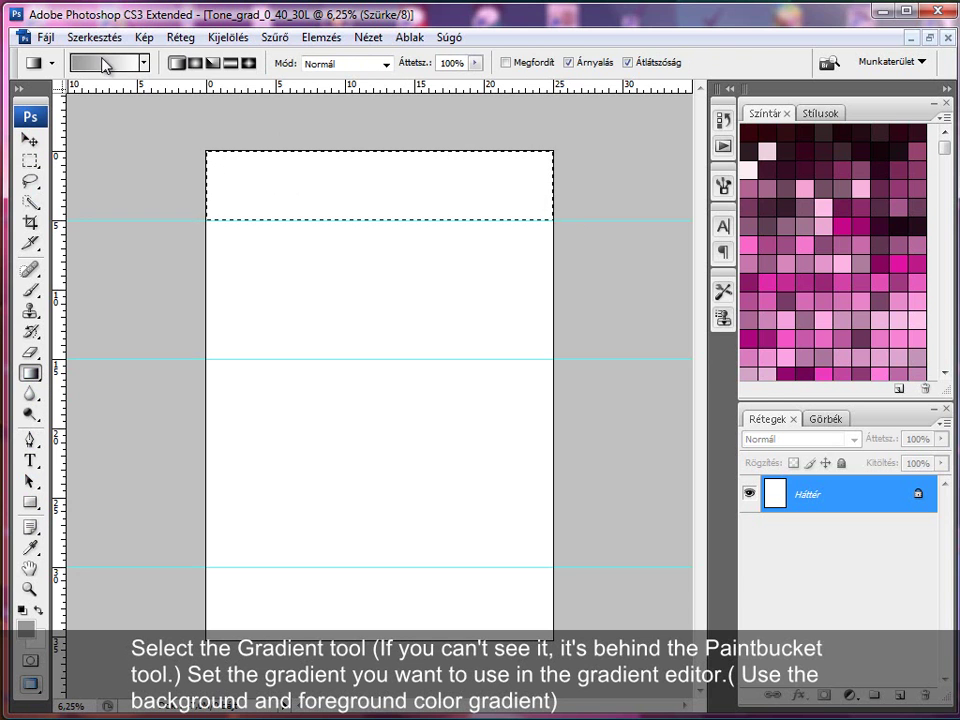
left_click(105, 65)
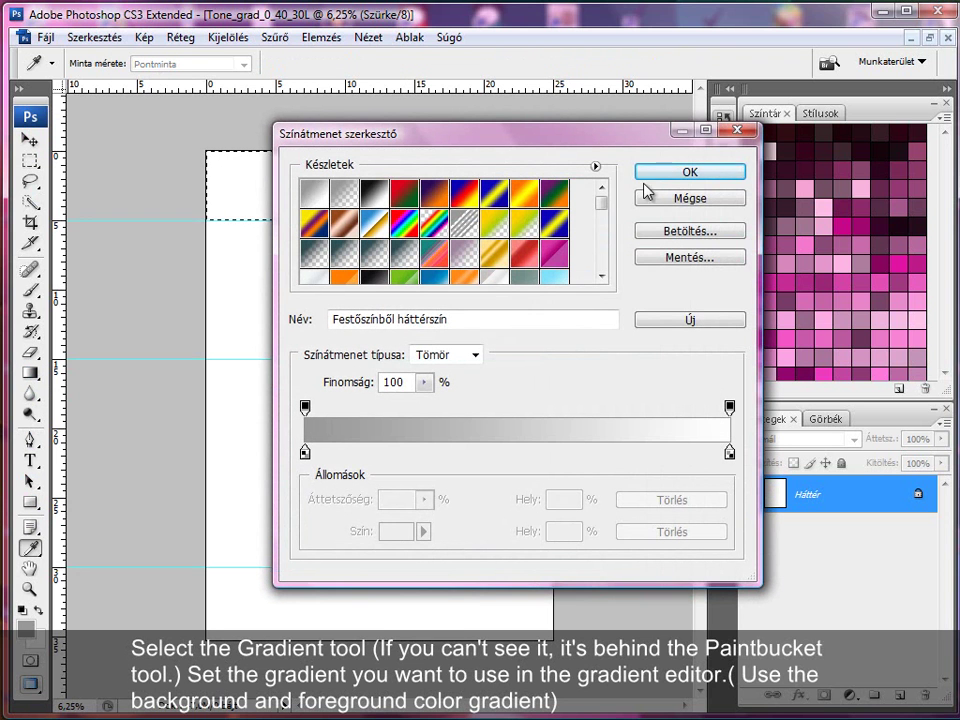
left_click(656, 176)
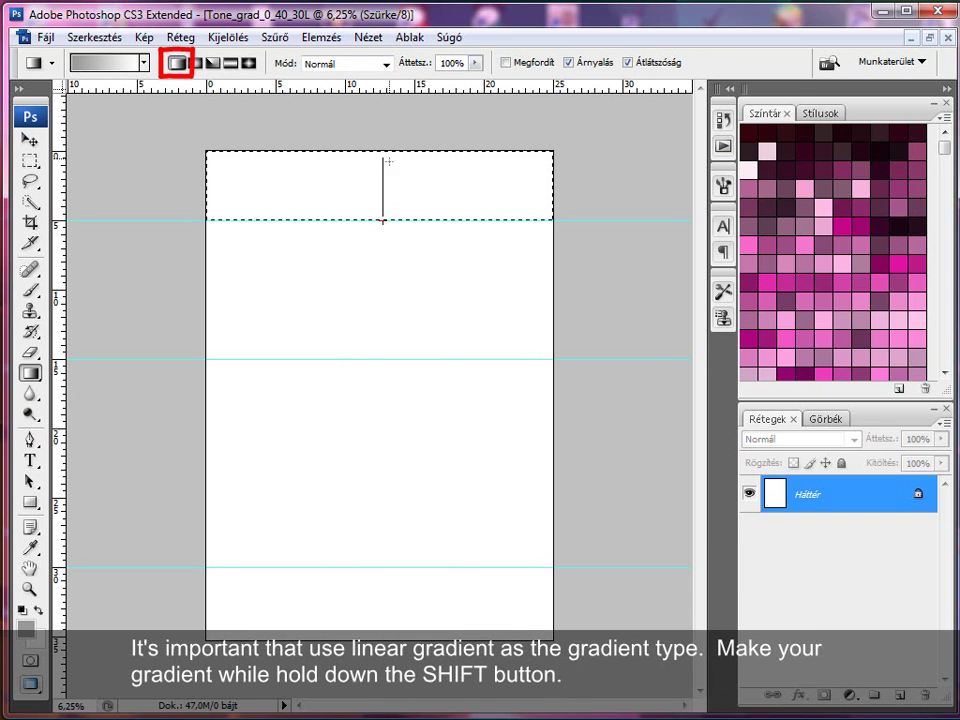
left_click_drag(383, 220, 383, 221)
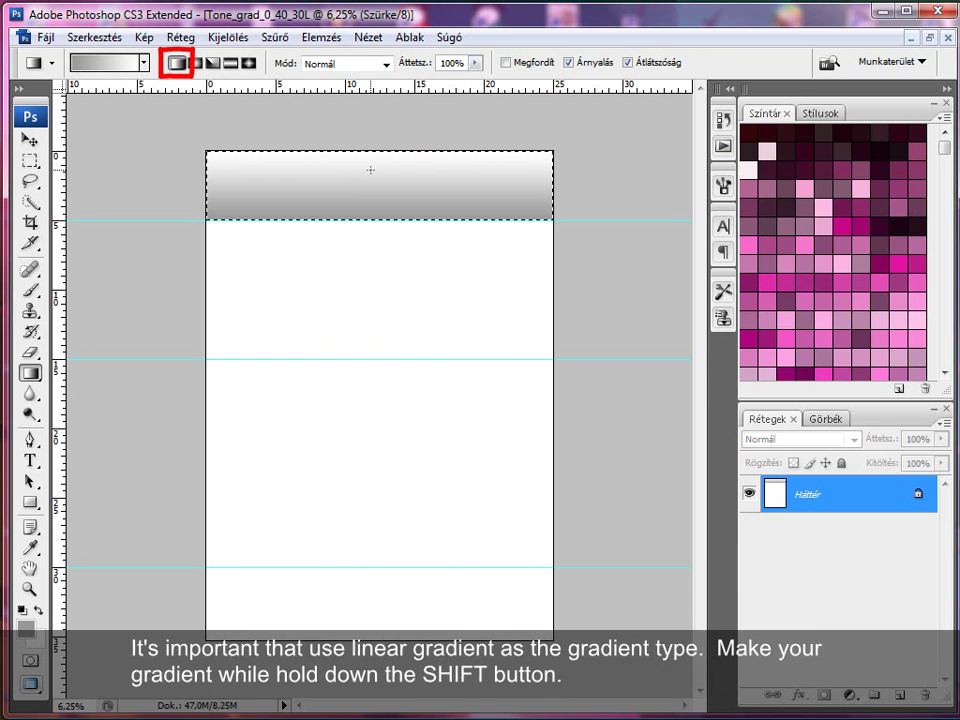
- Deselect, then fill the second band between the guides with a vertical gradient
key("ctrl+d")
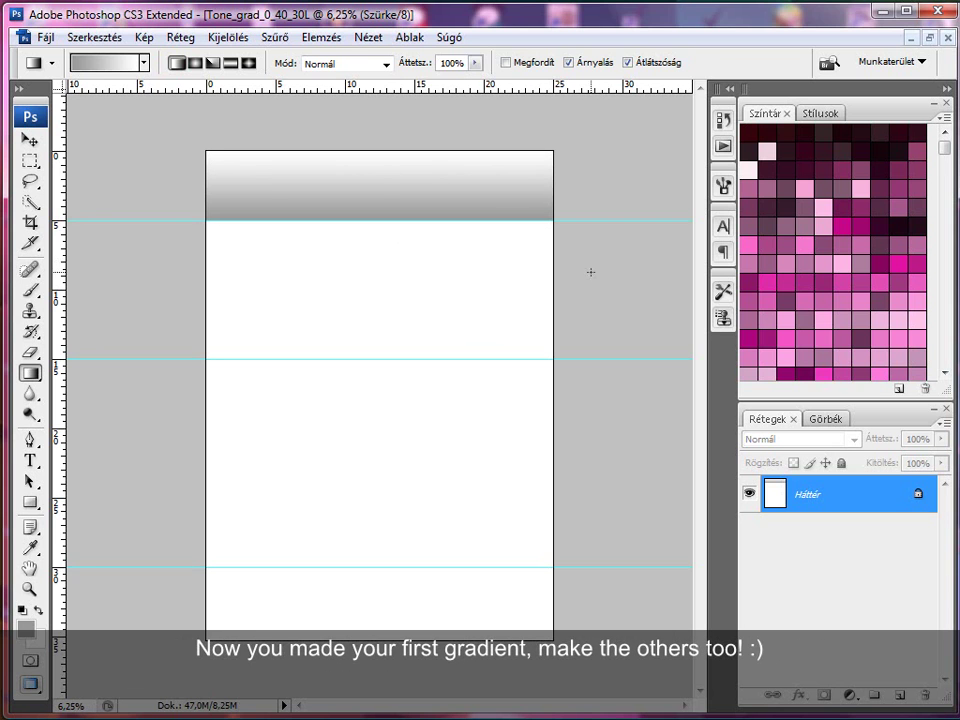
left_click(30, 160)
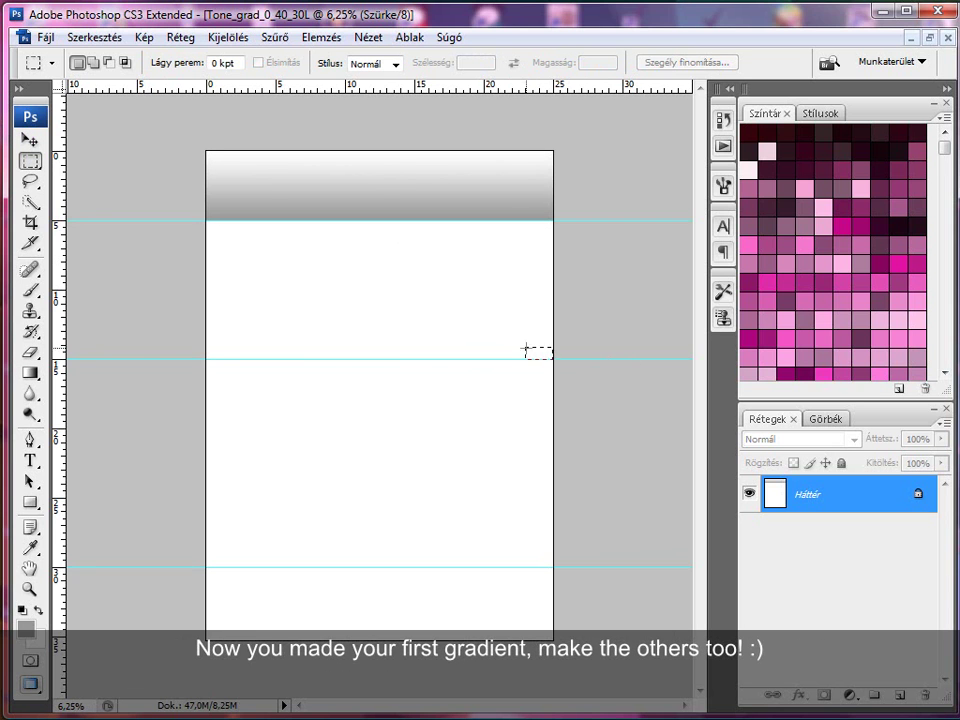
left_click_drag(525, 349, 190, 222)
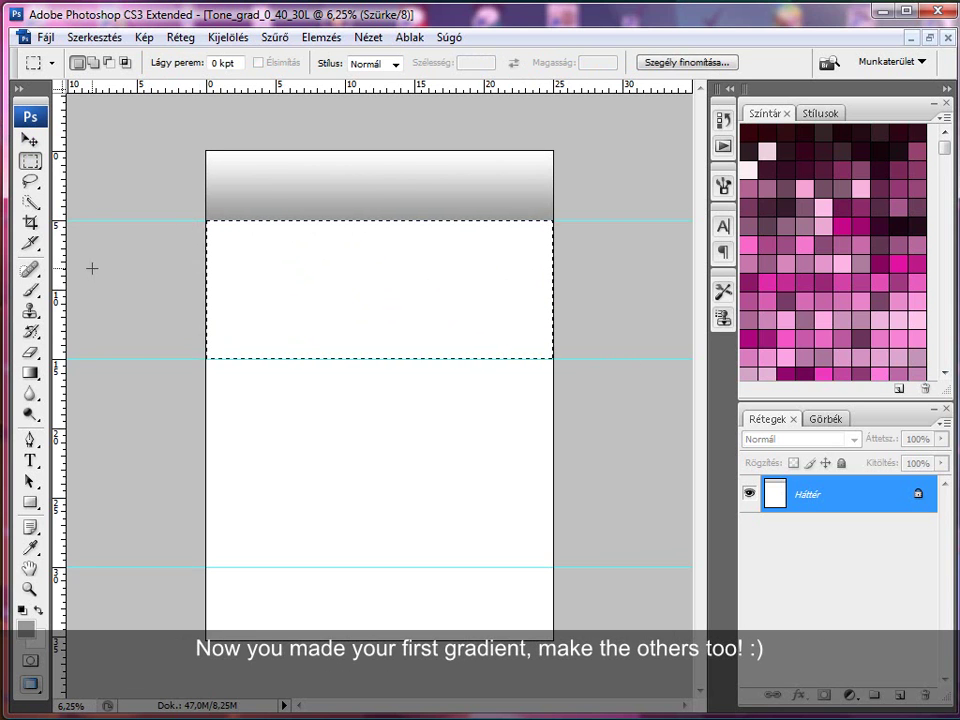
left_click(30, 372)
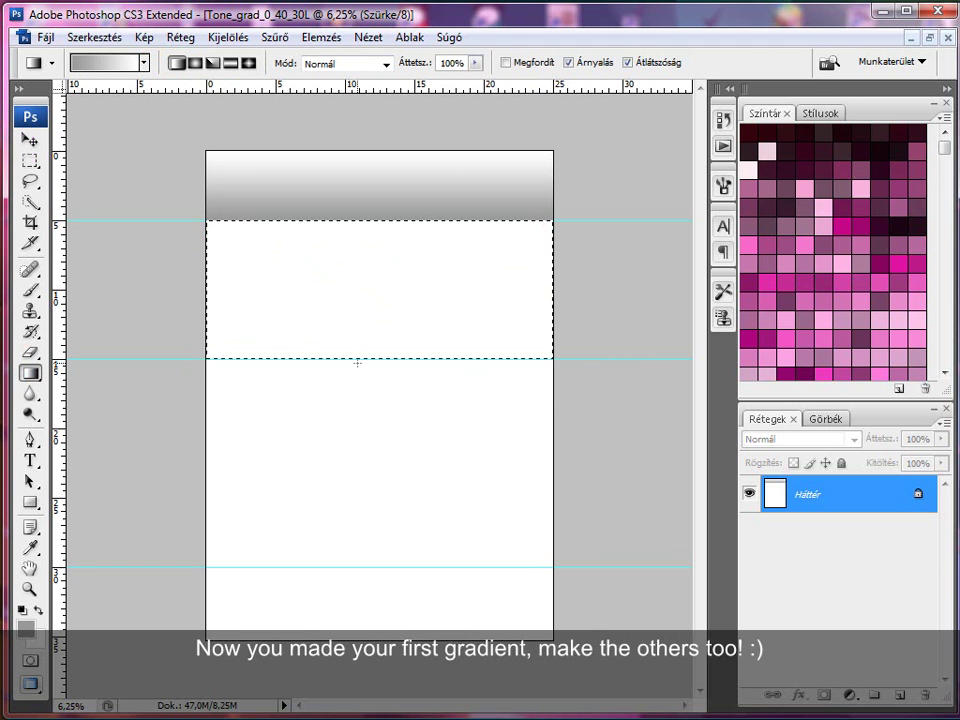
left_click_drag(366, 224, 366, 222)
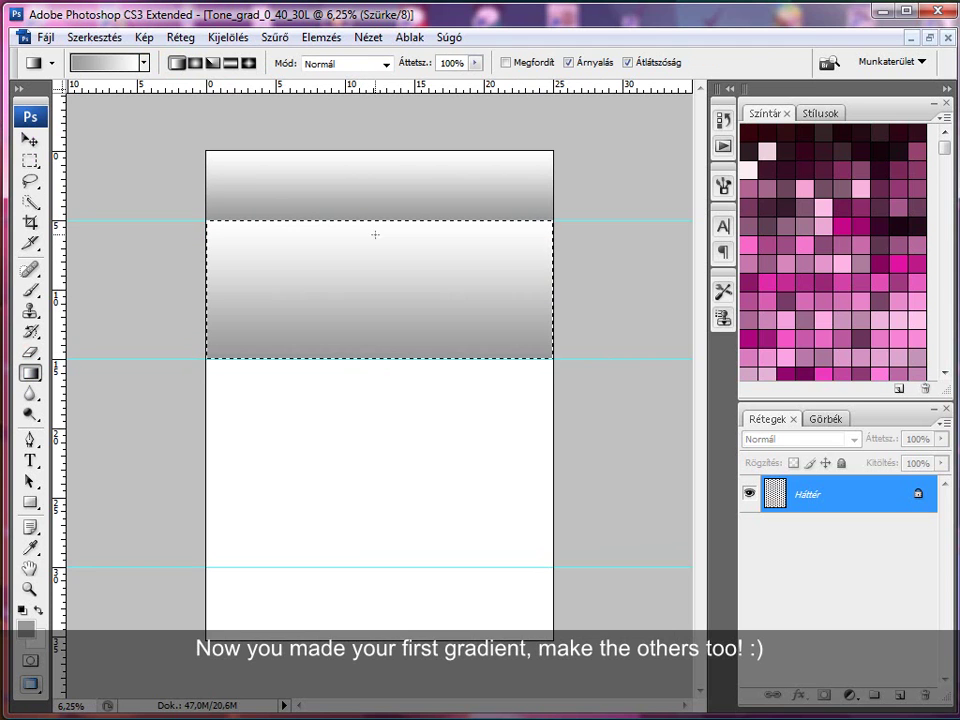
key("ctrl+d")
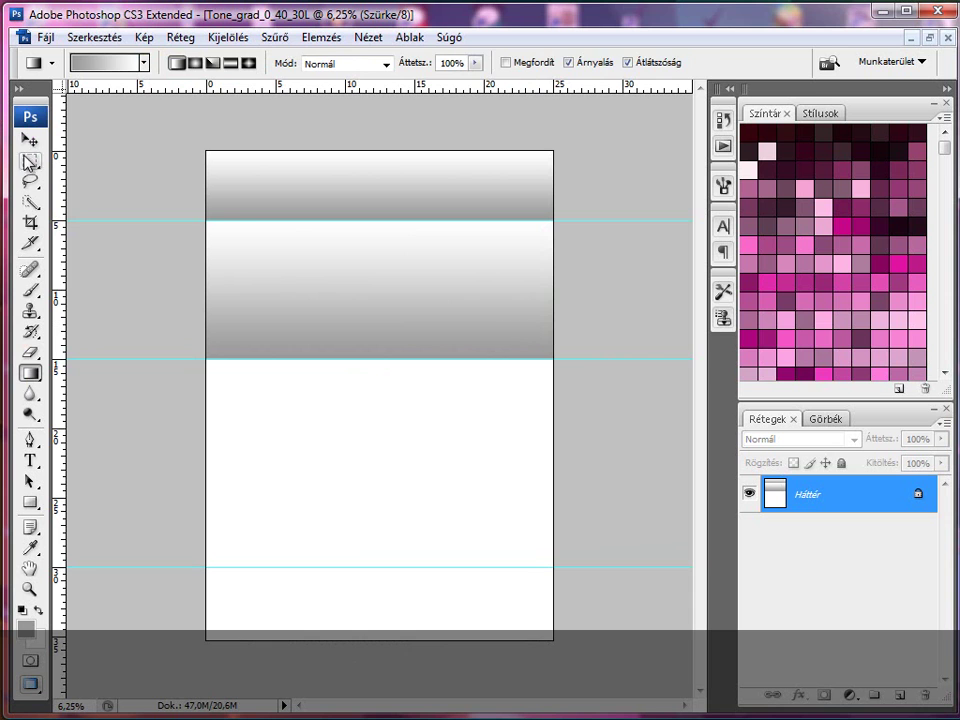
- Fill the third band between the guides with a white-to-grey gradient
left_click(30, 160)
left_click_drag(556, 566, 206, 359)
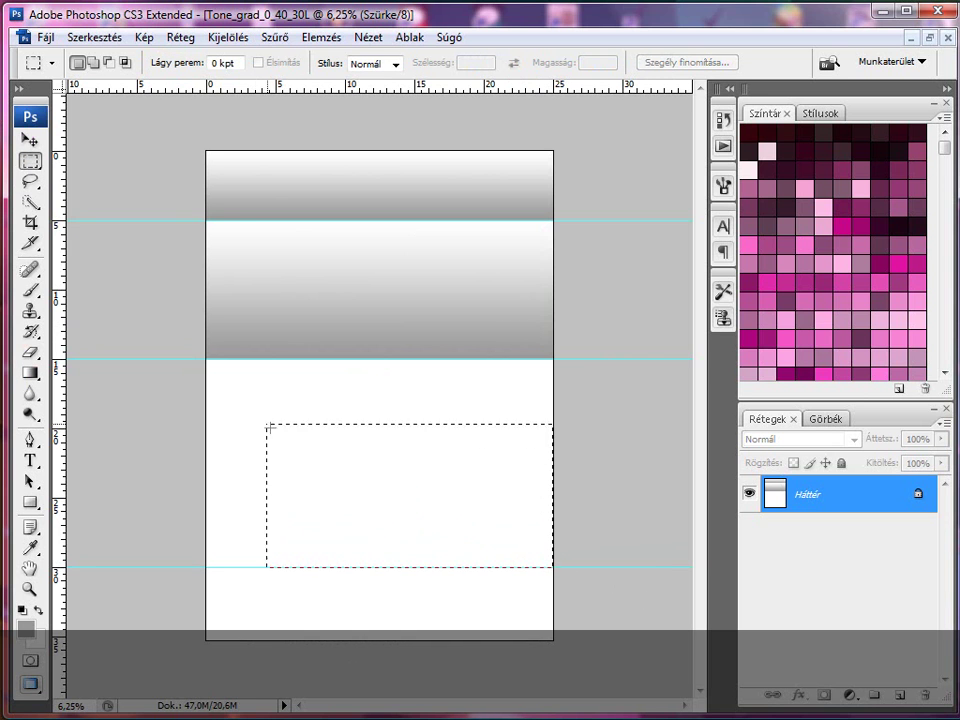
key("g")
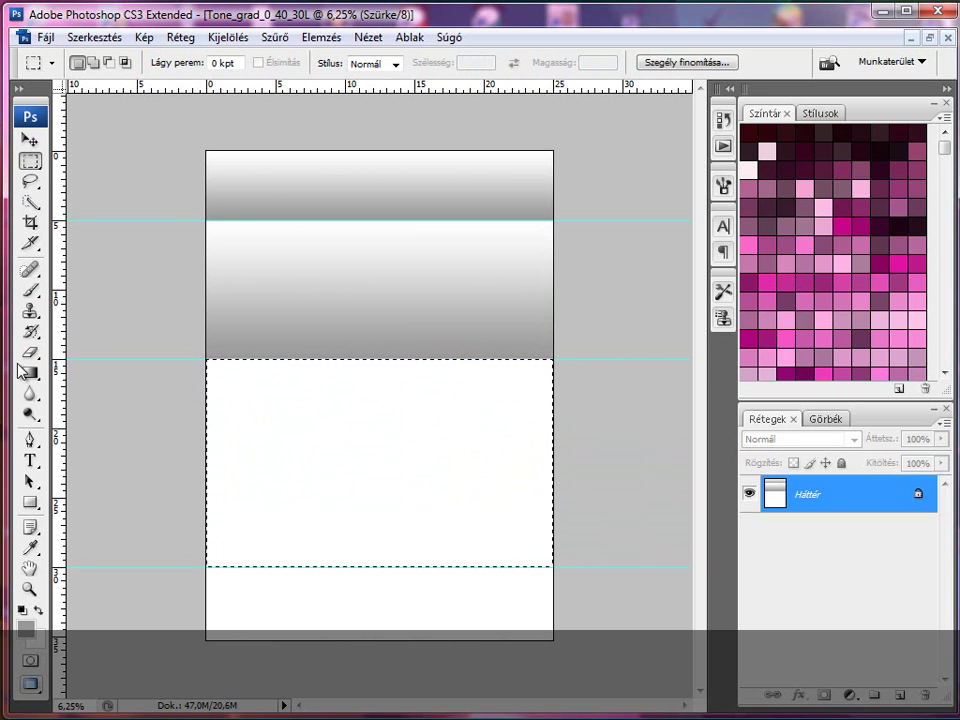
left_click_drag(382, 566, 398, 431)
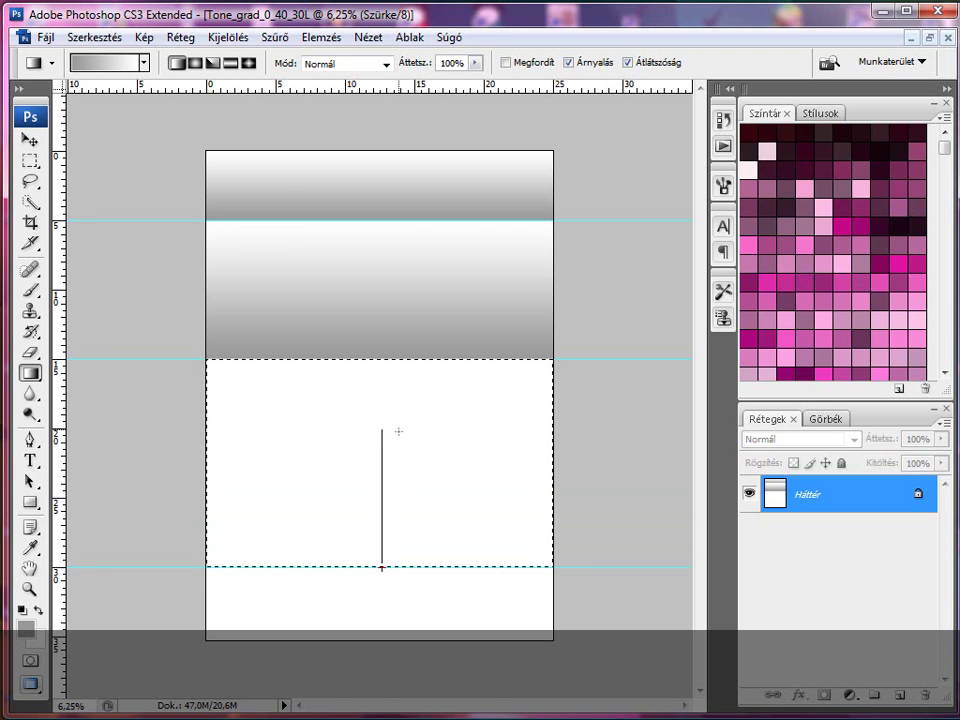
left_click_drag(406, 369, 407, 360)
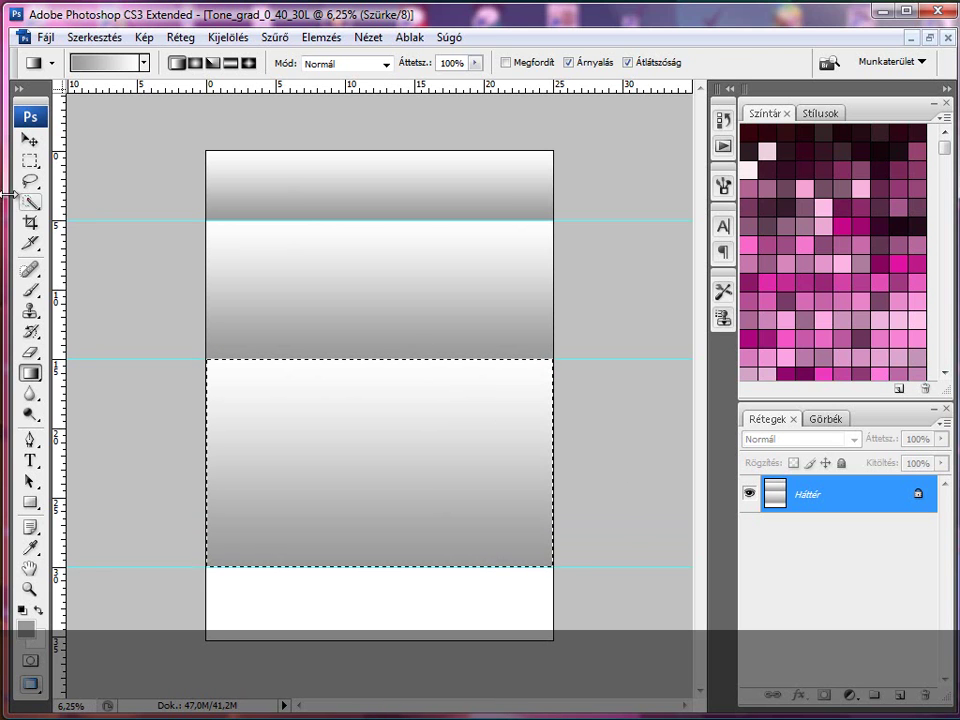
- Fill the bottom band of the page with a white-to-grey gradient and deselect
left_click(30, 161)
left_click_drag(553, 637, 191, 564)
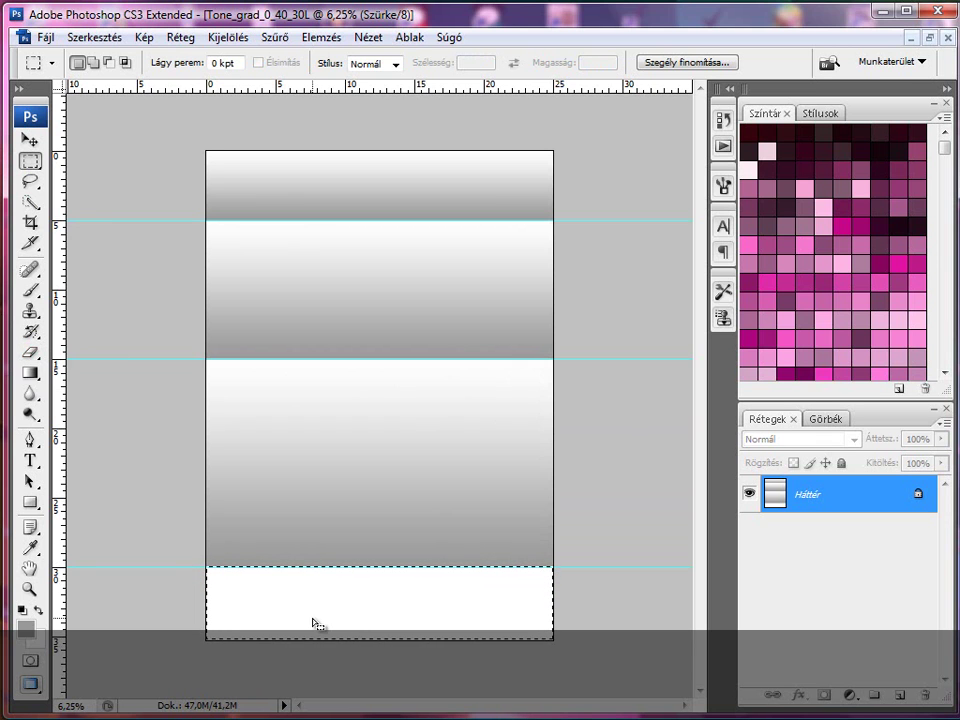
left_click(30, 372)
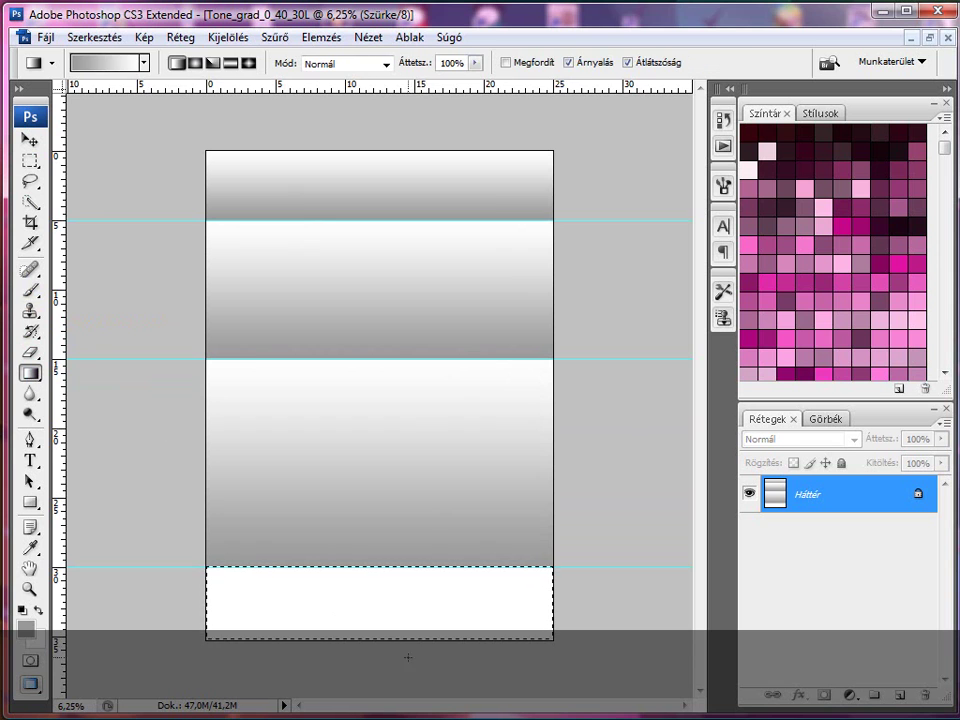
left_click_drag(386, 638, 386, 639)
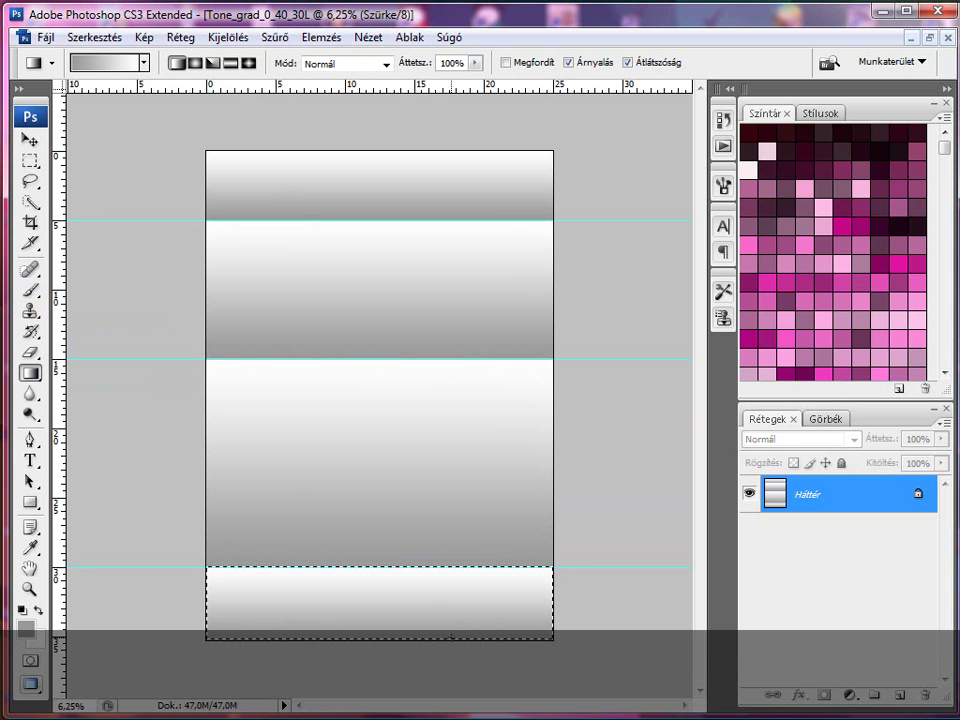
key("ctrl+d")
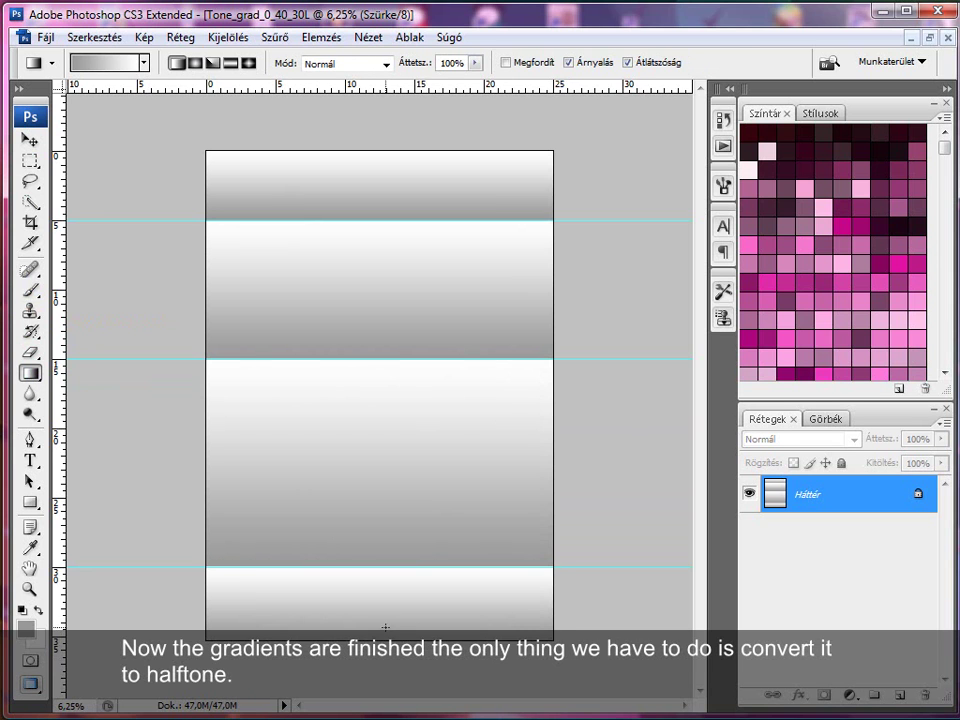
- Convert the gradient sheet to a 600 ppi bitmap with a 30 lpi, 0° line halftone
left_click(150, 39)
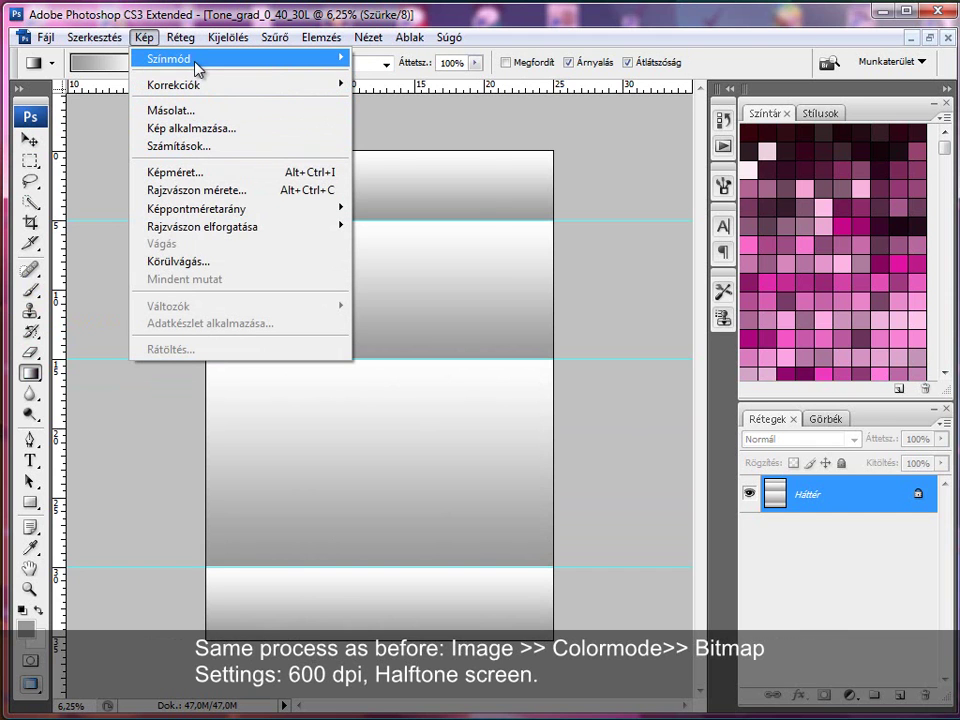
mouse_move(190, 58)
left_click(392, 58)
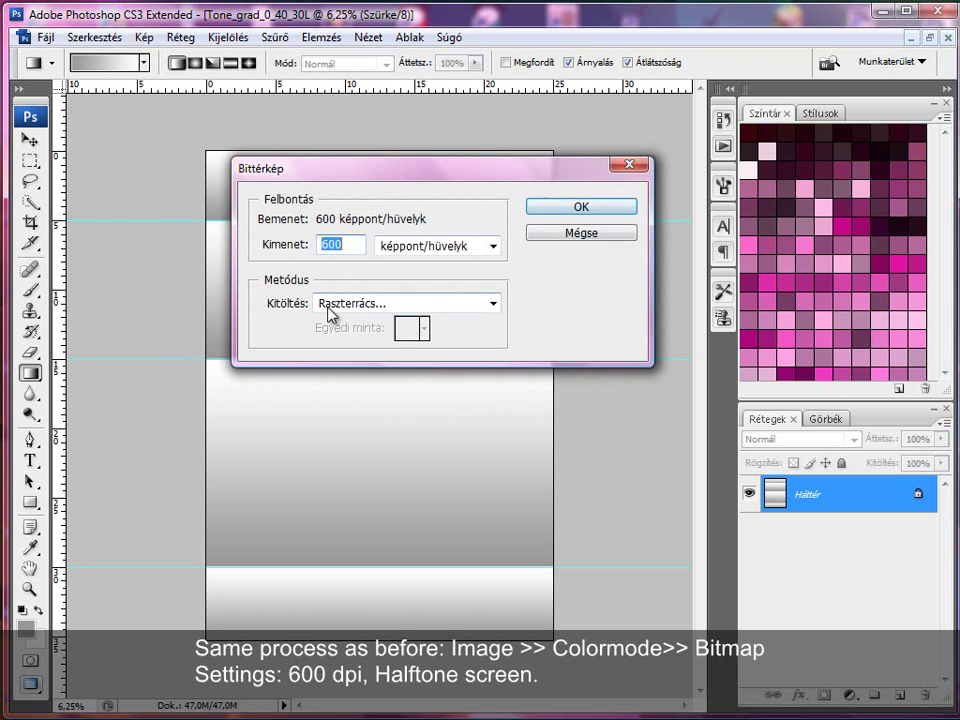
left_click(565, 210)
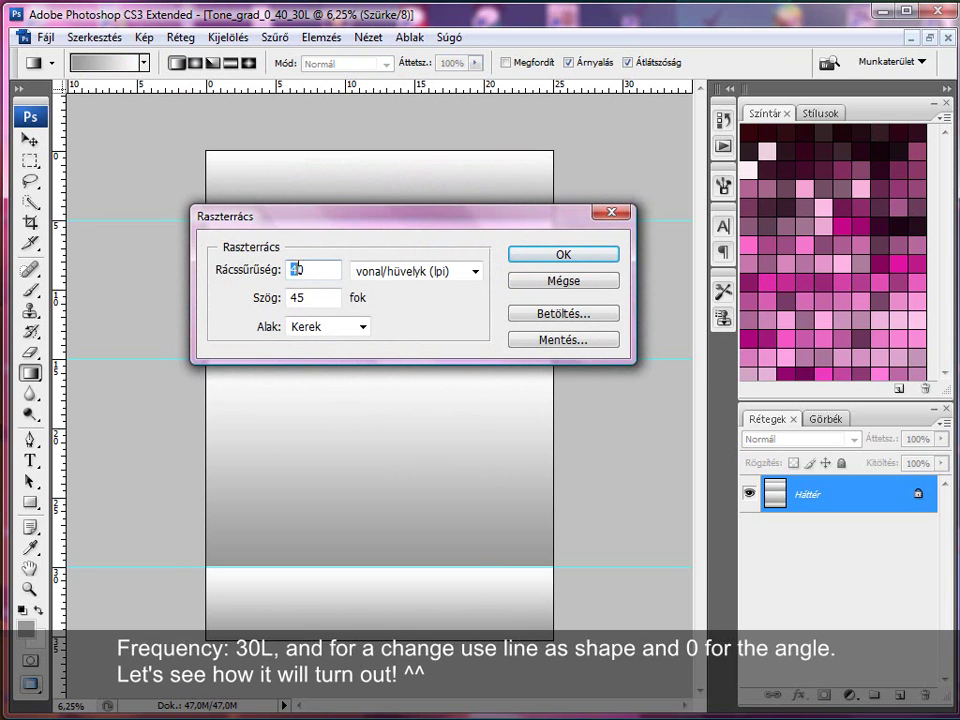
type("3")
left_click(360, 326)
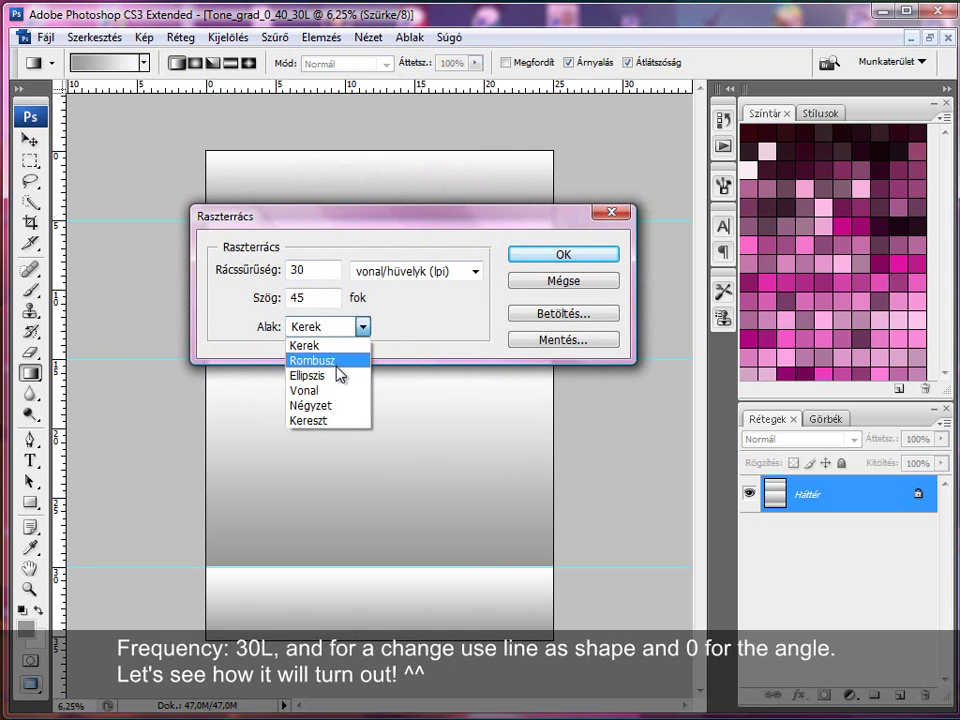
left_click(345, 390)
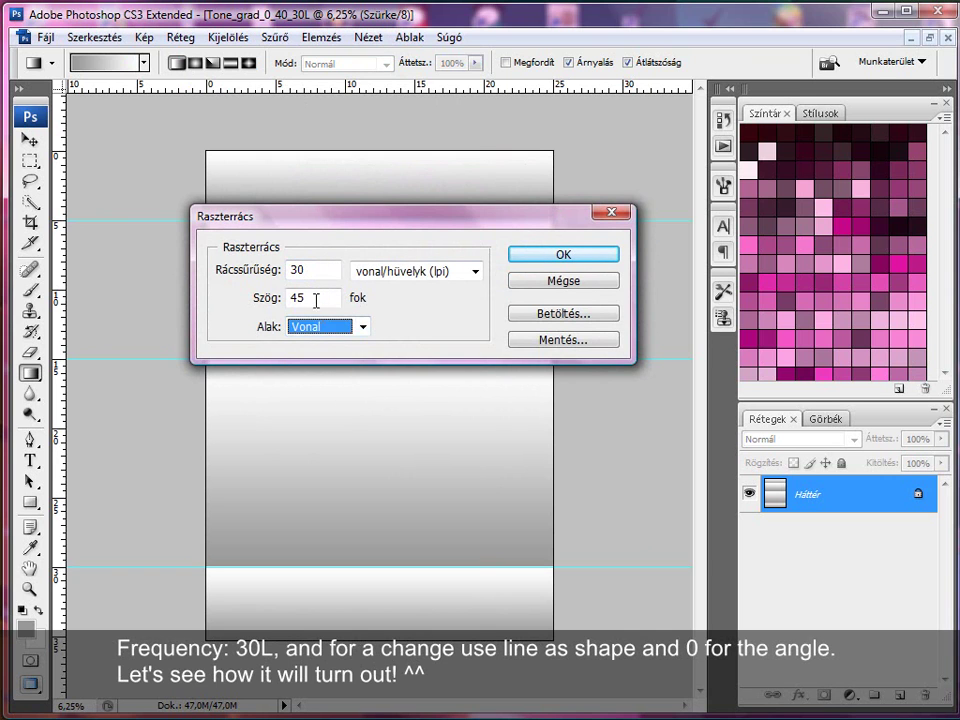
left_click_drag(315, 299, 280, 302)
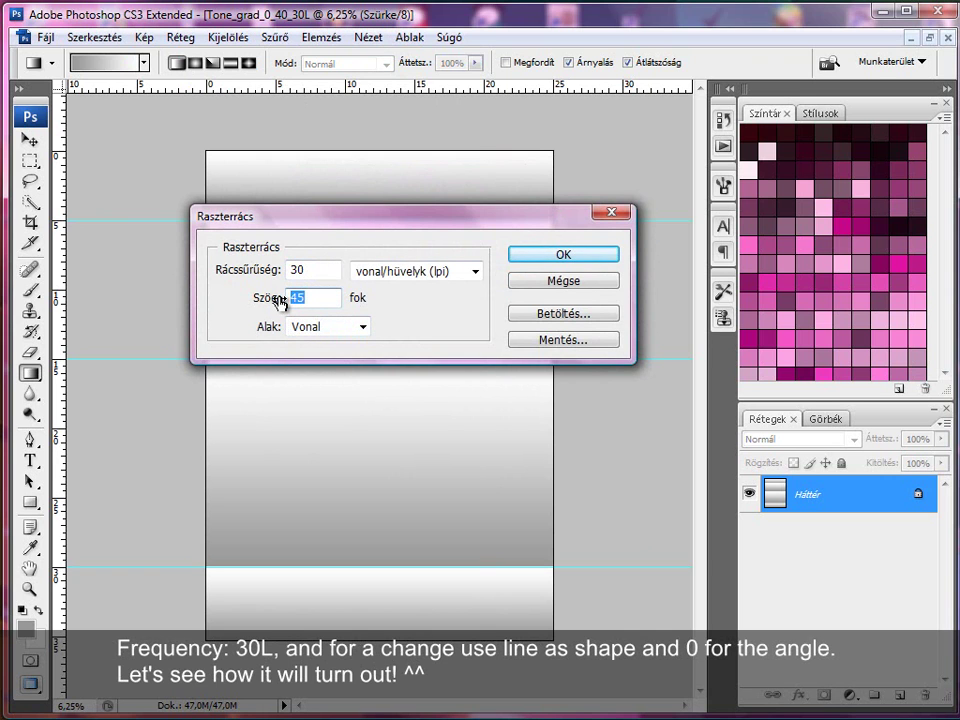
left_click(573, 255)
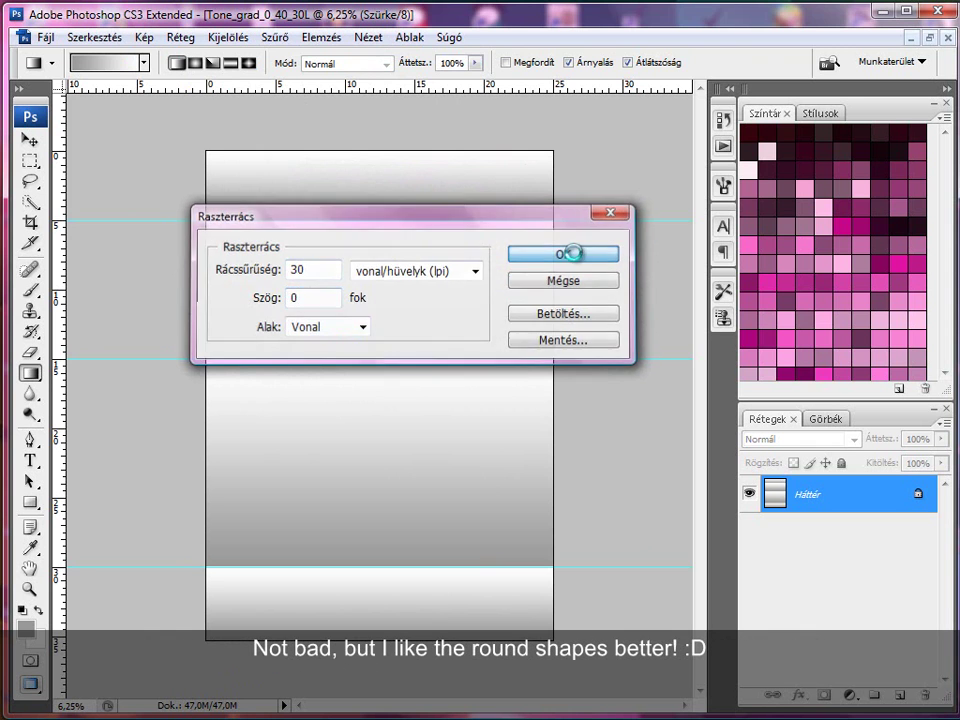
key("z")
left_click_drag(330, 334, 446, 330)
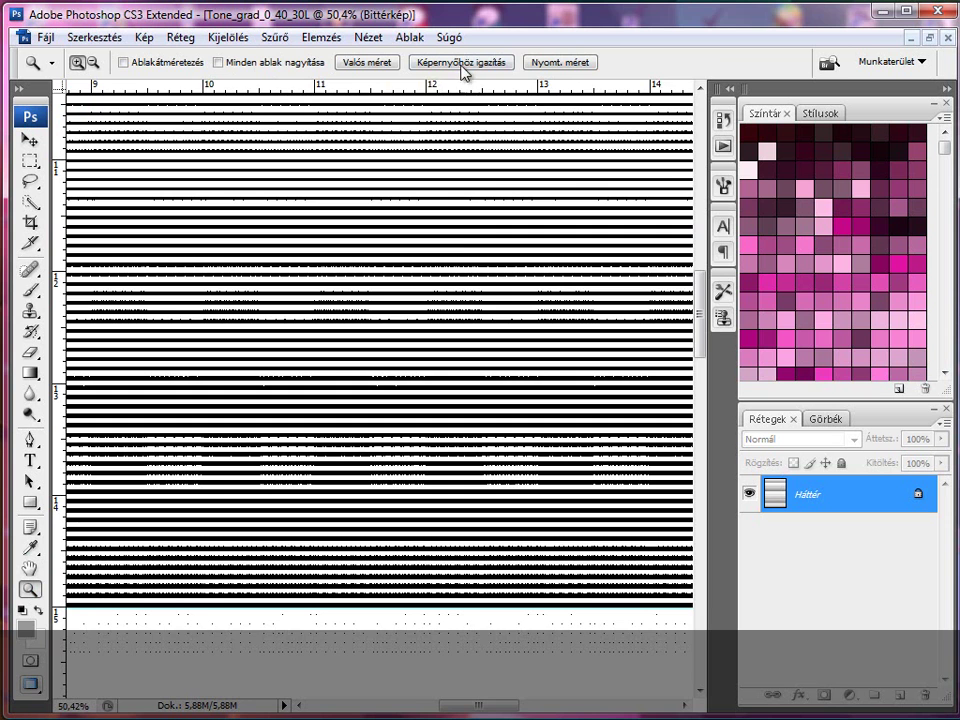
left_click(462, 62)
left_click(384, 178)
left_click(381, 163)
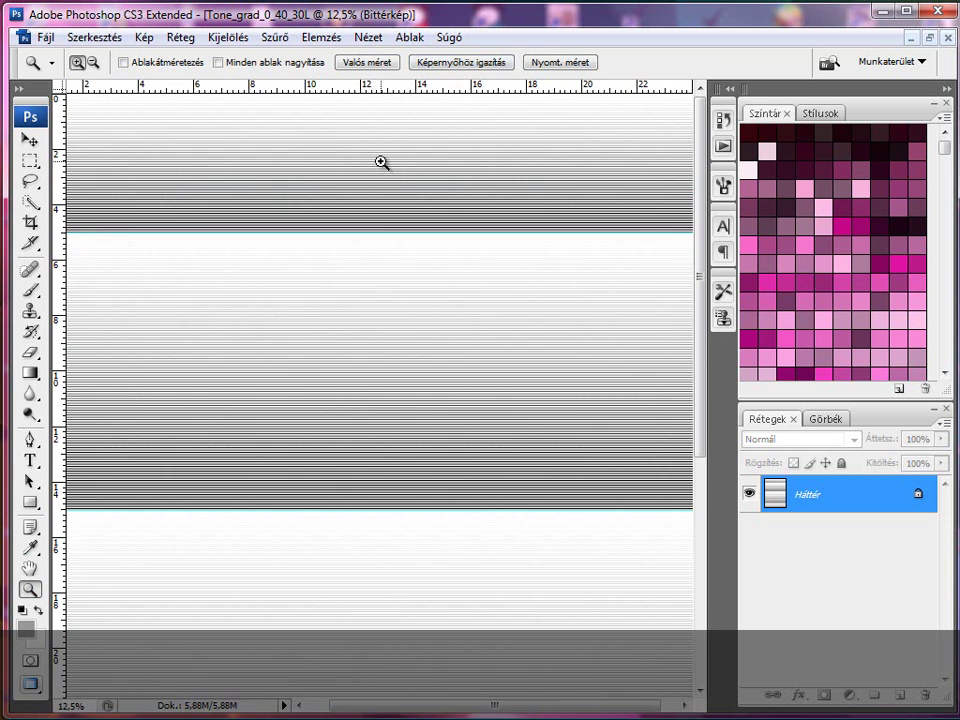
left_click(407, 195)
left_click(409, 186)
left_click(413, 276)
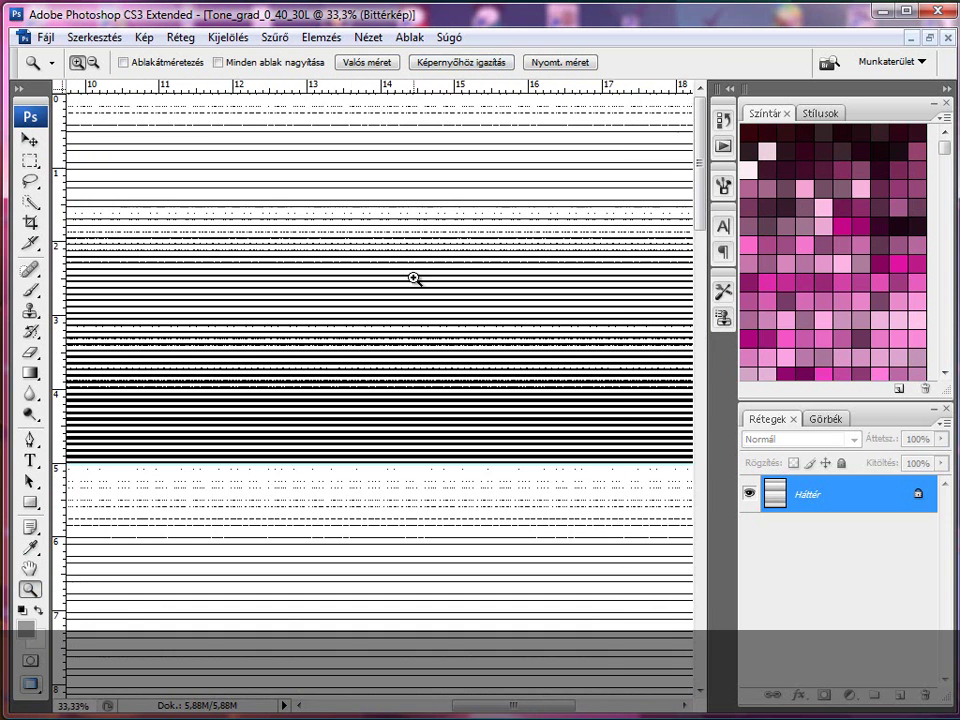